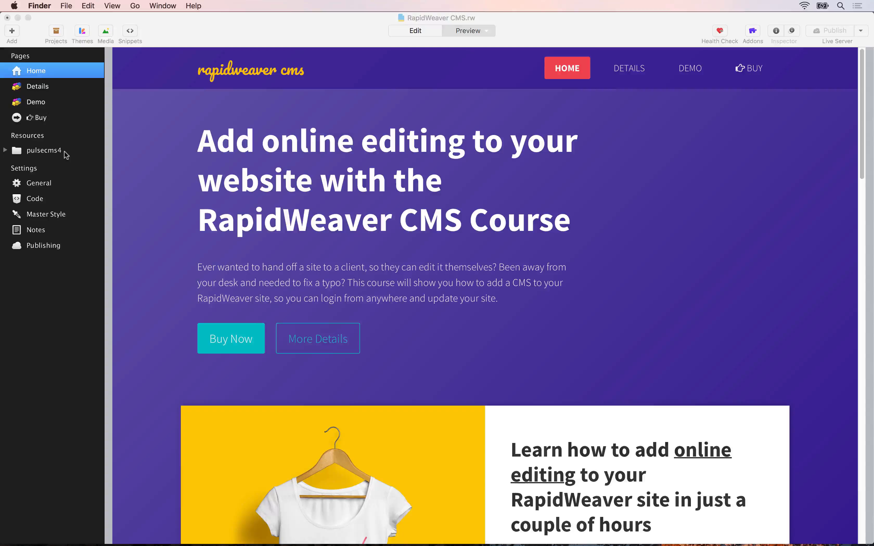
Bring RapidWeaver 7 forward and show the CMS project's General settings with title, slogan and footer.
{"action": "left_click", "coordinate": [65, 154]}
{"action": "left_click", "coordinate": [39, 183]}
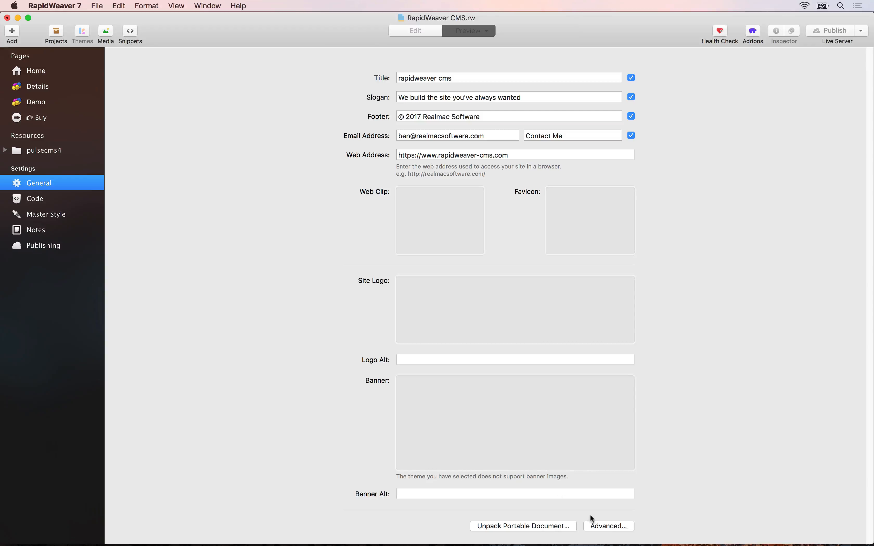
{"action": "left_click", "coordinate": [599, 526]}
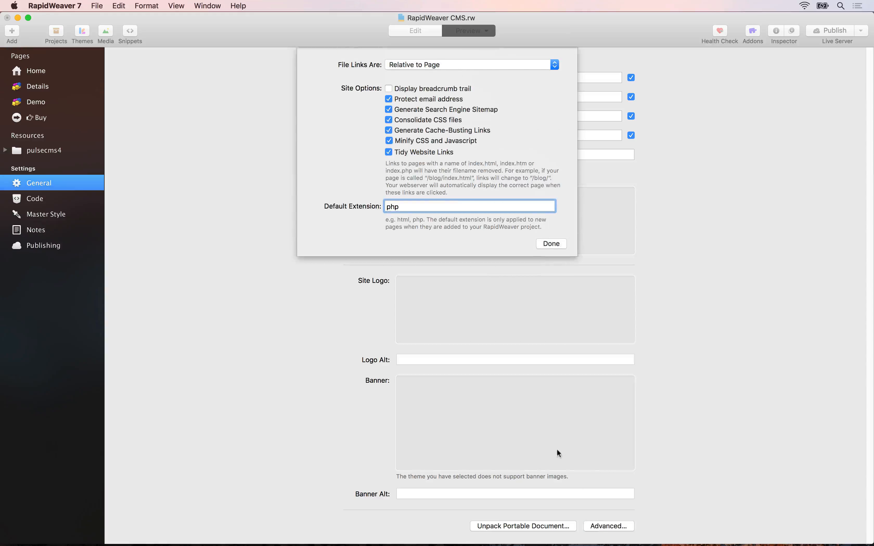
{"action": "double_click", "coordinate": [393, 208]}
{"action": "left_click", "coordinate": [545, 244]}
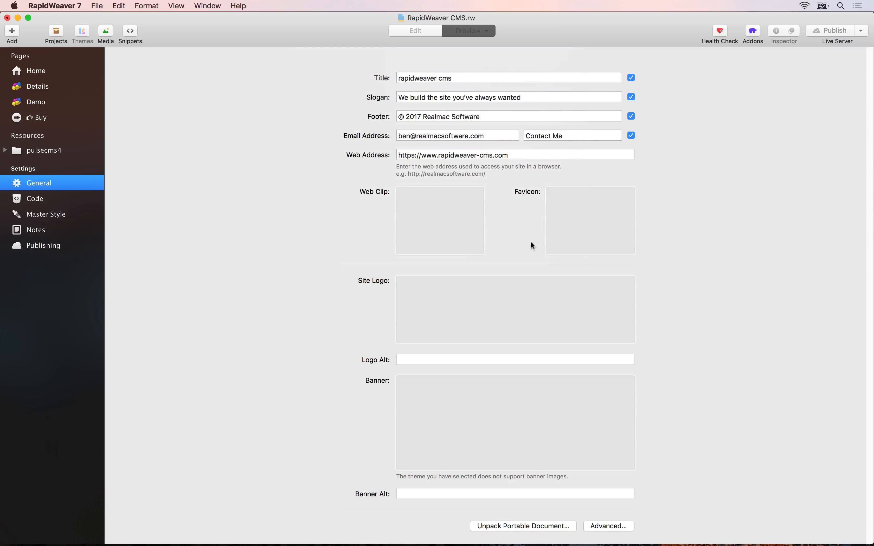
{"action": "left_click", "coordinate": [54, 70]}
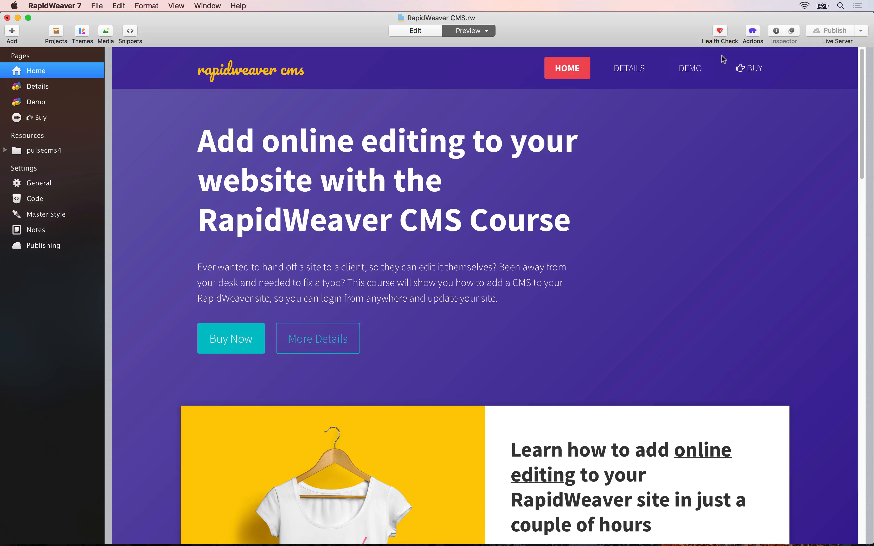
{"action": "left_click", "coordinate": [776, 31]}
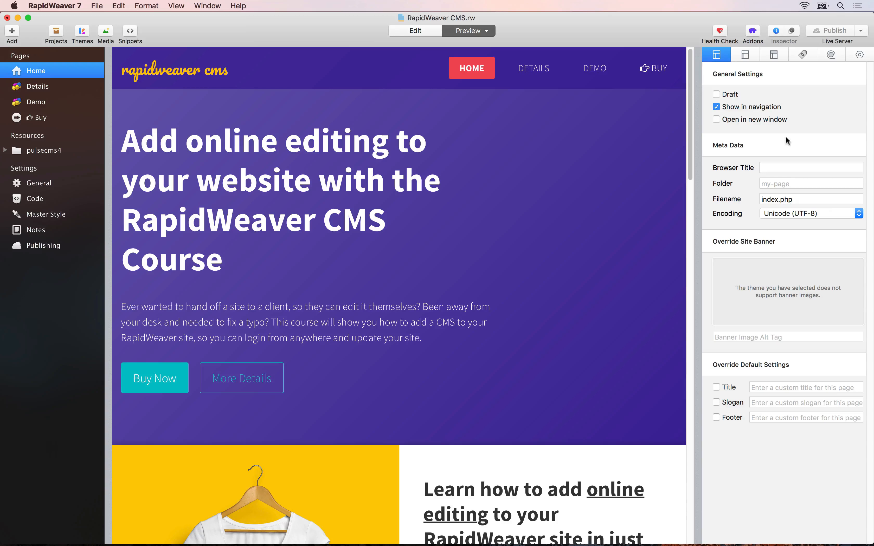
{"action": "left_click", "coordinate": [789, 199]}
{"action": "double_click", "coordinate": [790, 200]}
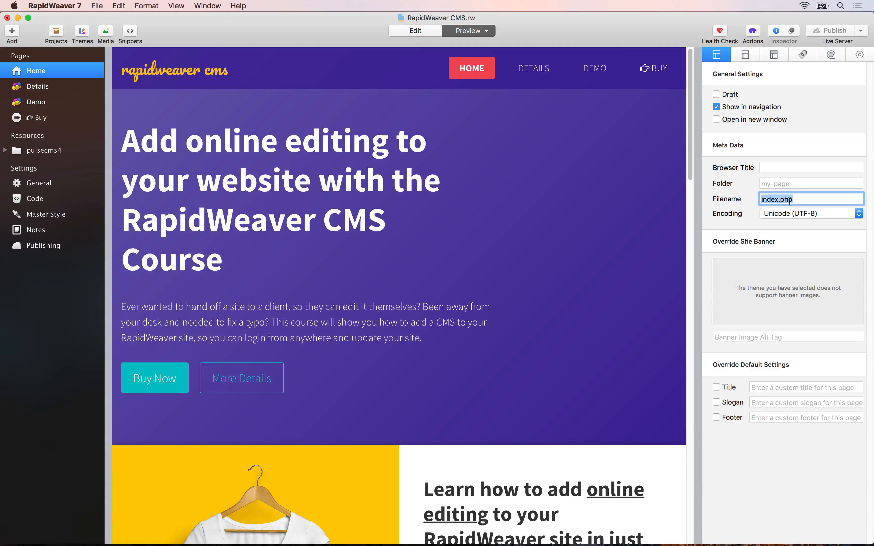
{"action": "left_click", "coordinate": [776, 30]}
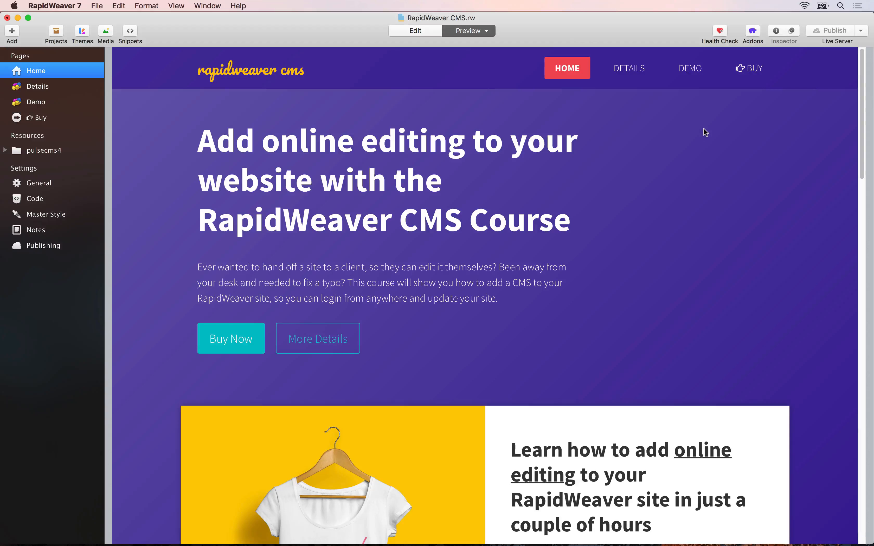
Check the live server's login details and reset the publishing path to the site folder.
{"action": "left_click", "coordinate": [861, 31]}
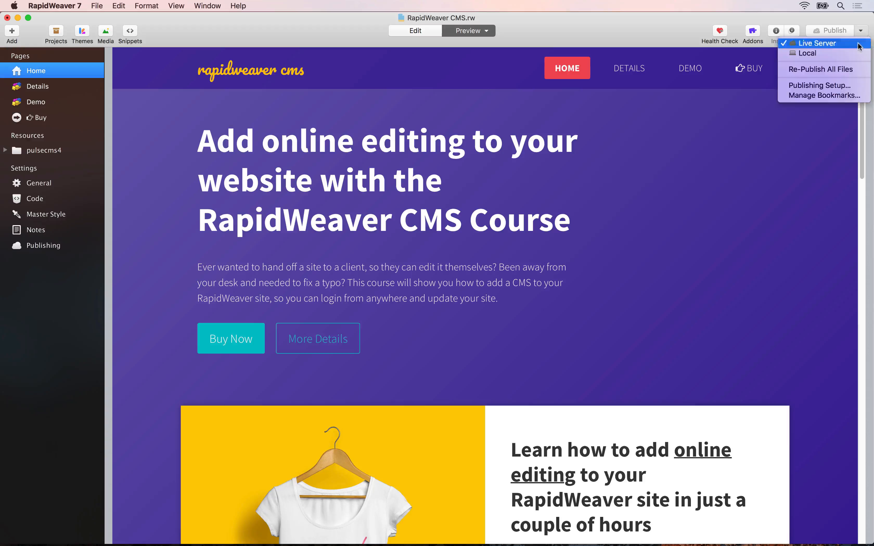
{"action": "left_click", "coordinate": [844, 85]}
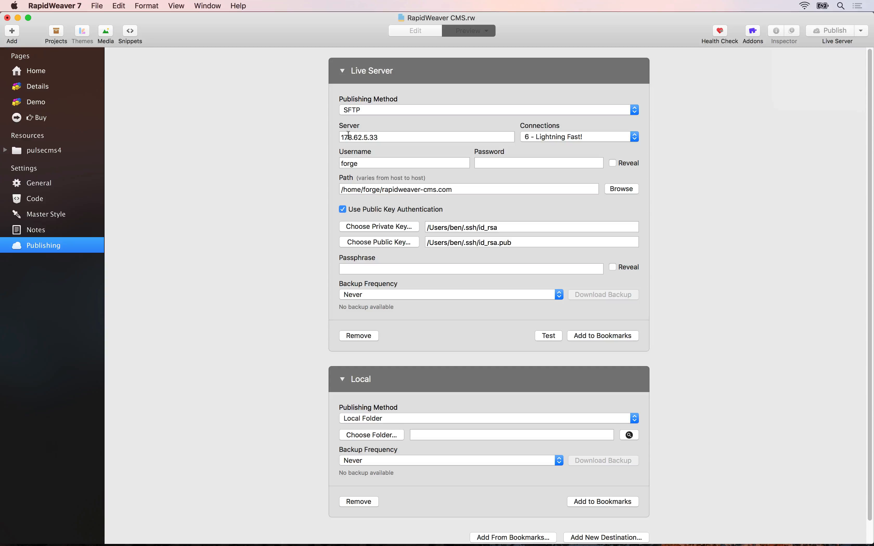
{"action": "left_click", "coordinate": [357, 163]}
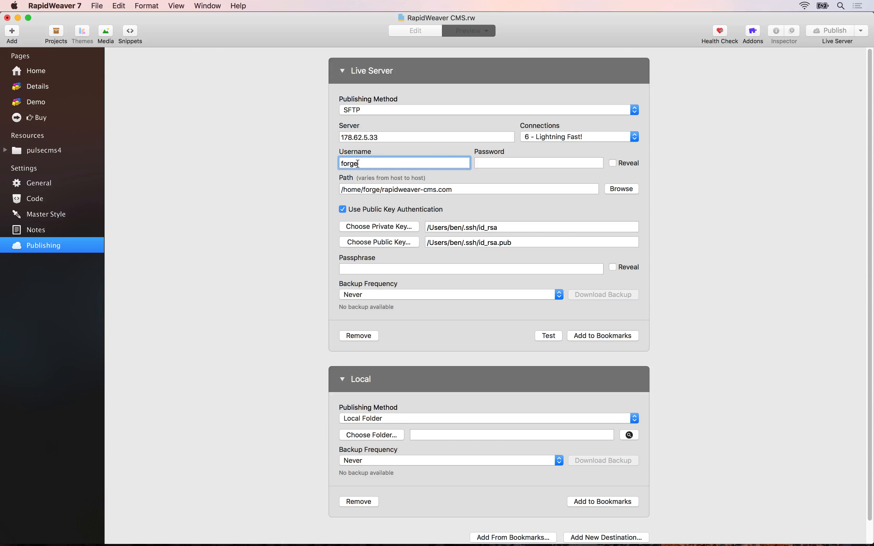
{"action": "left_click", "coordinate": [493, 165]}
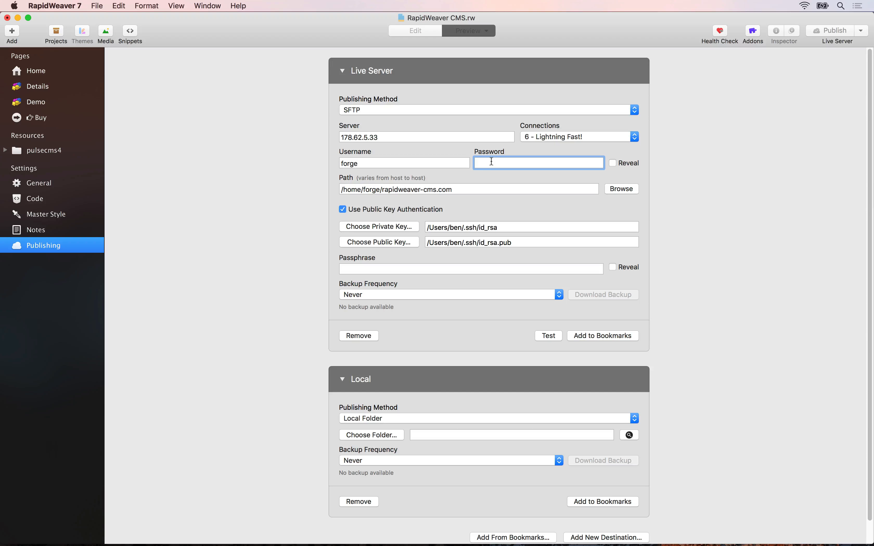
{"action": "left_click", "coordinate": [460, 191]}
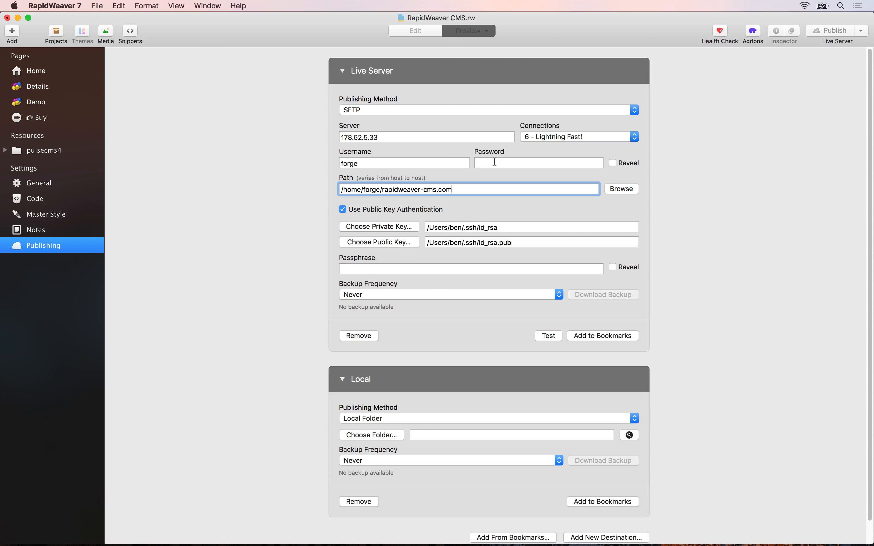
{"action": "left_click", "coordinate": [616, 189]}
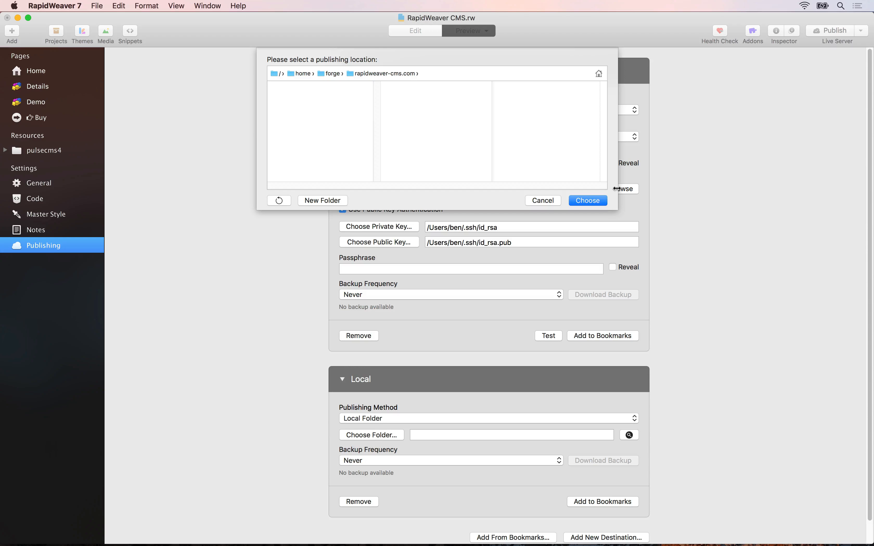
{"action": "left_click", "coordinate": [595, 199]}
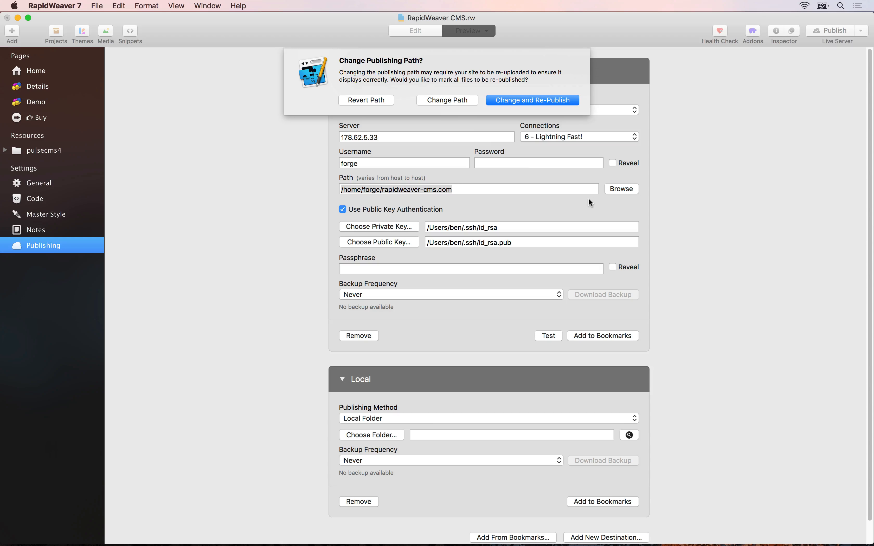
{"action": "left_click", "coordinate": [447, 100]}
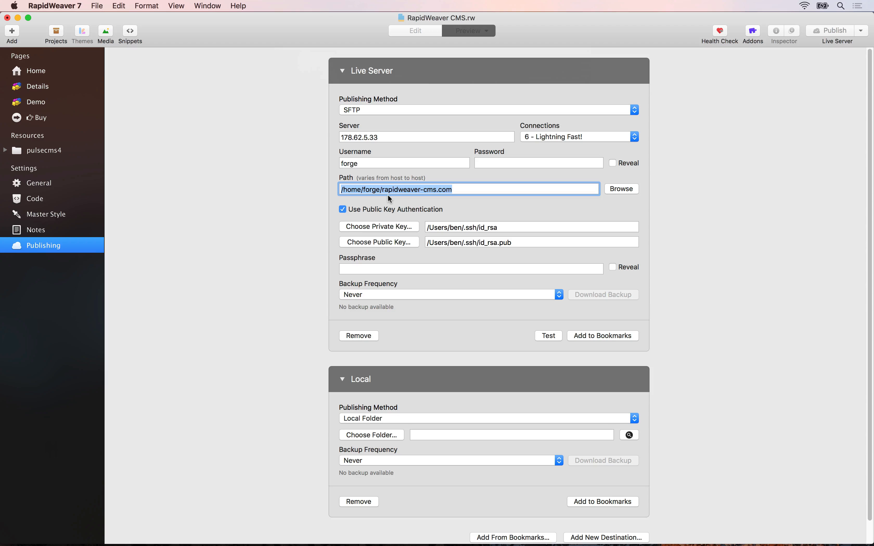
Re-publish all 193 site files to the live server.
{"action": "left_click", "coordinate": [64, 69]}
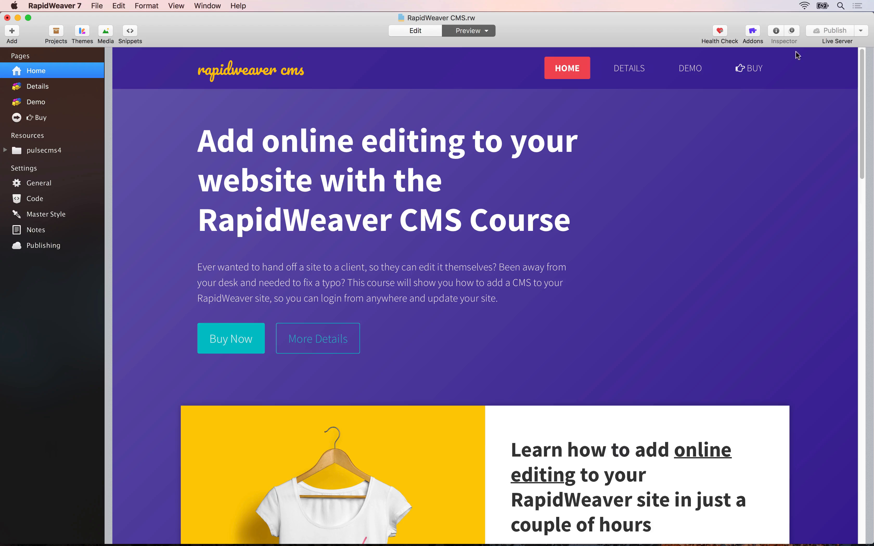
{"action": "left_click", "coordinate": [861, 31]}
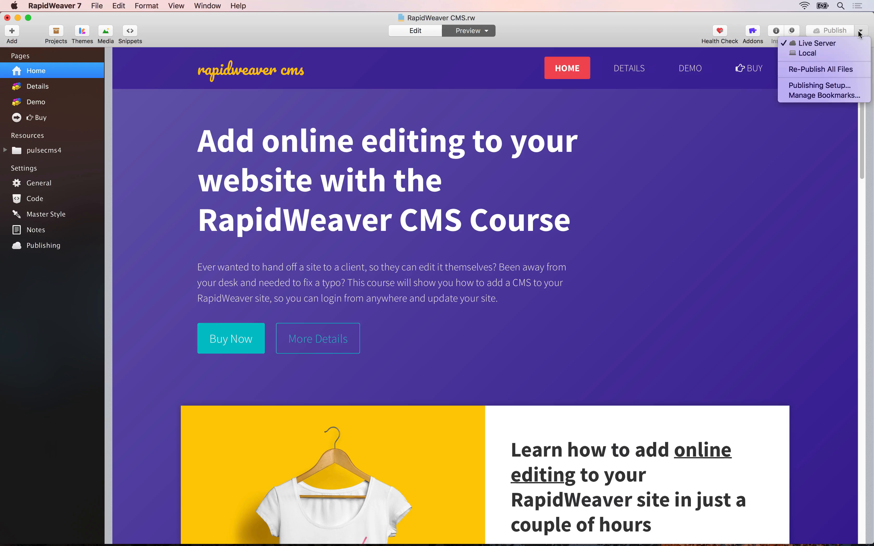
{"action": "left_click", "coordinate": [848, 70]}
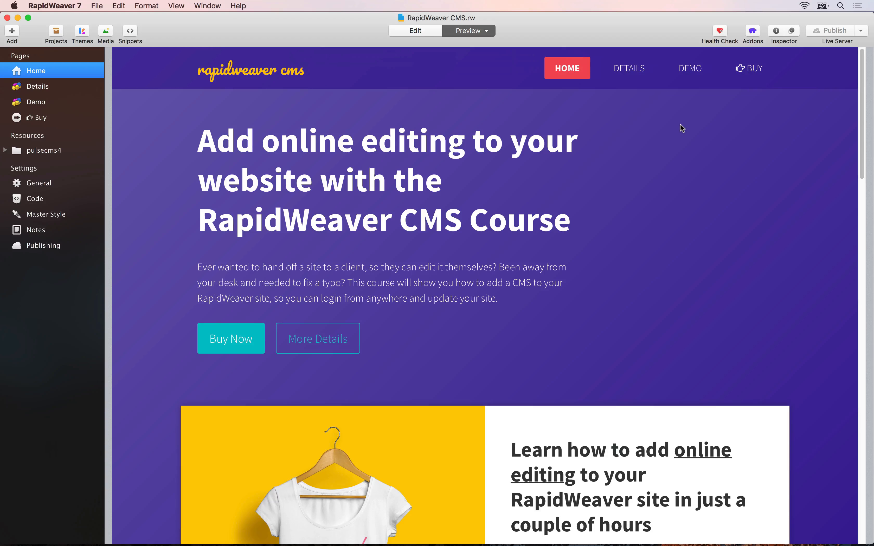
Launch Safari and load the rapidweaver-cms.com site in a new tab.
{"action": "key", "text": "super+space"}
{"action": "type", "text": "safari"}
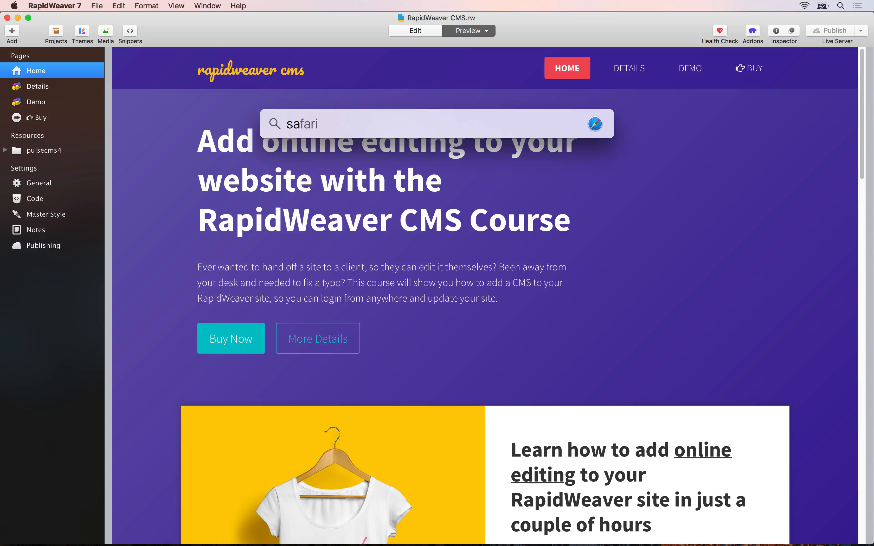
{"action": "key", "text": "Return"}
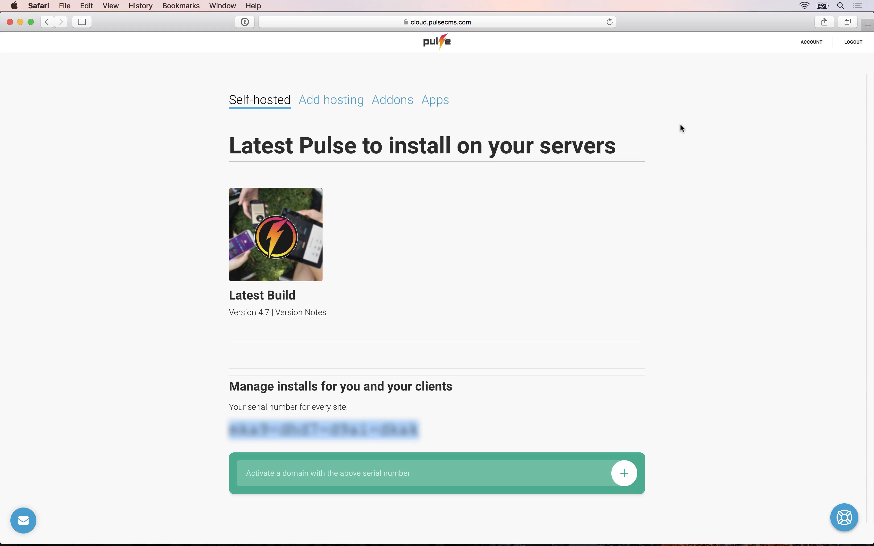
{"action": "key", "text": "super+t"}
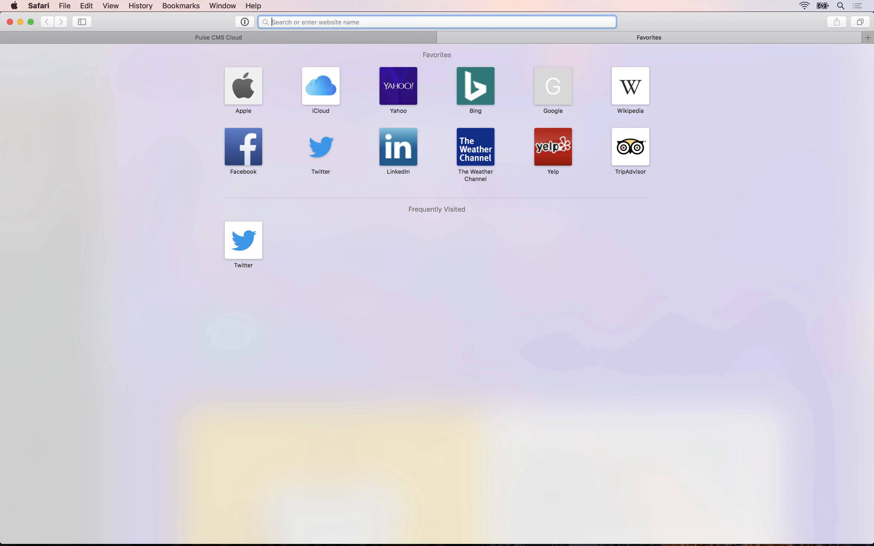
{"action": "type", "text": "rapidweaver-cms.com"}
{"action": "key", "text": "Return"}
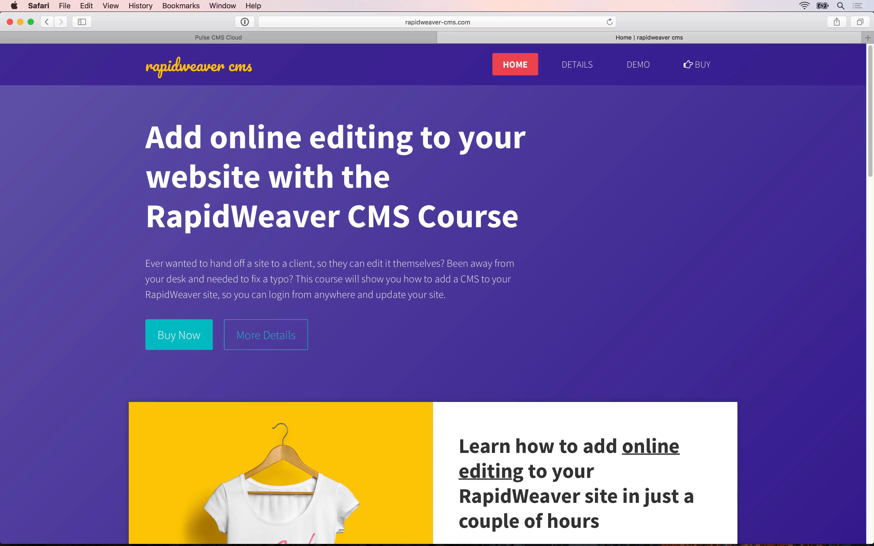
Change the address to /resources/pulsecms4/admin/, without index.php, and load the Pulse admin login.
{"action": "key", "text": "super+l"}
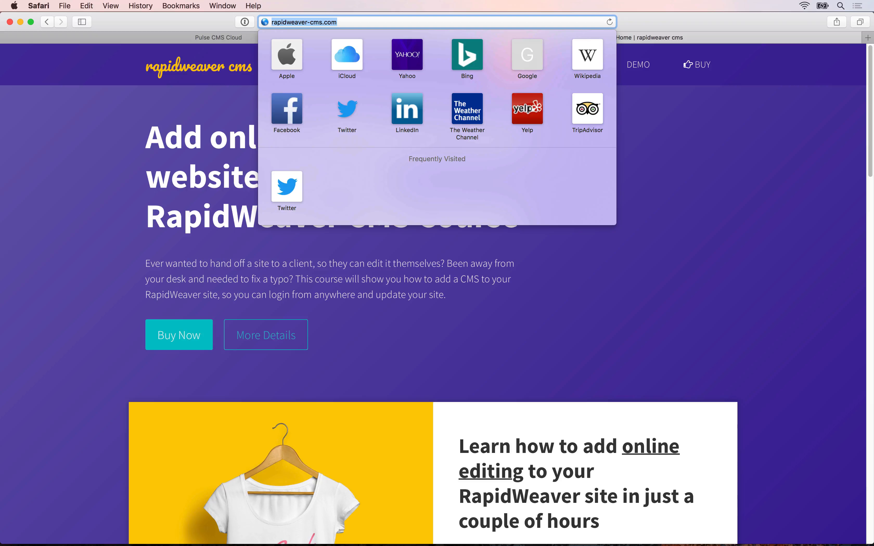
{"action": "key", "text": "Right"}
{"action": "type", "text": "/"}
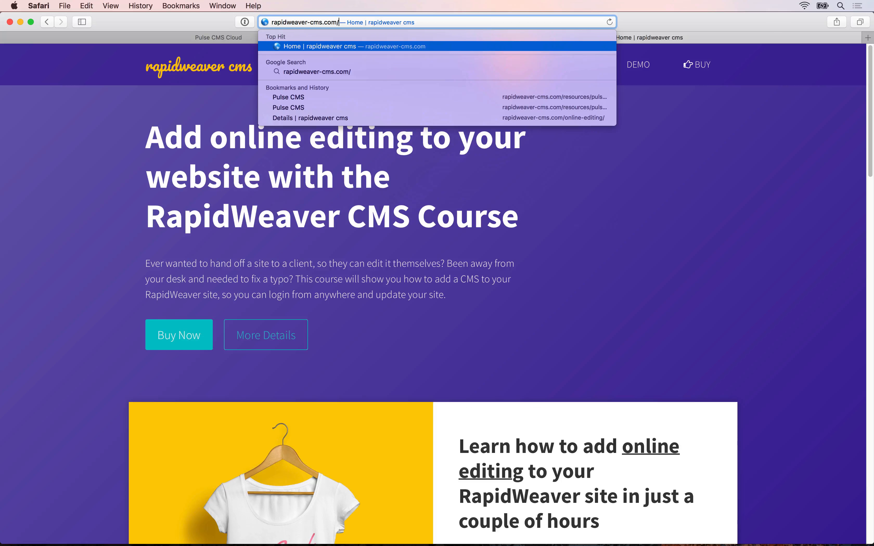
{"action": "type", "text": "res"}
{"action": "key", "text": "alt+Right"}
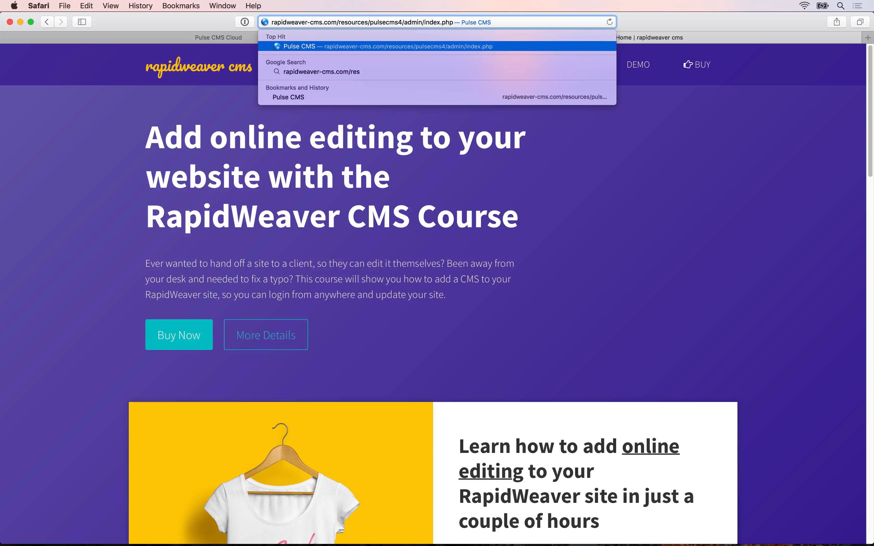
{"action": "key", "text": "alt+shift+Right"}
{"action": "key", "text": "Right"}
{"action": "key", "text": "alt+shift+Right"}
{"action": "key", "text": "Right"}
{"action": "key", "text": "super+shift+Right"}
{"action": "key", "text": "BackSpace"}
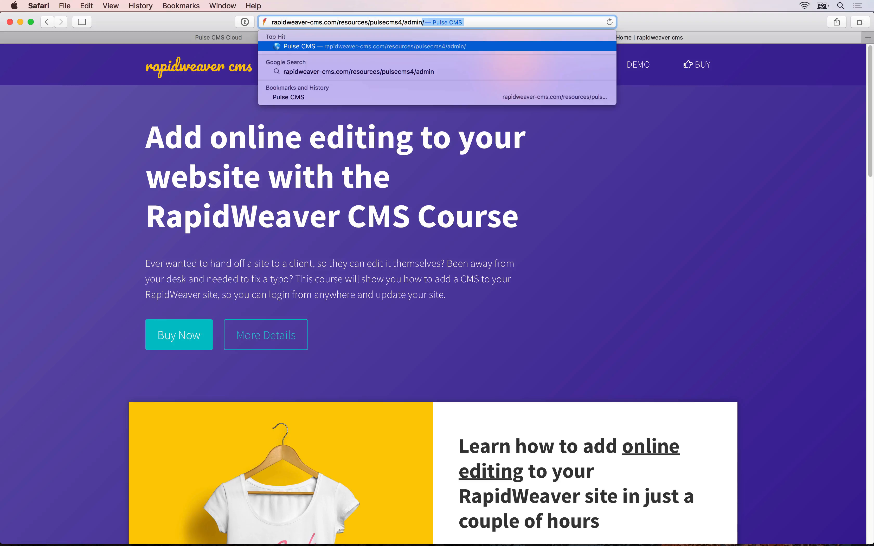
{"action": "key", "text": "Return"}
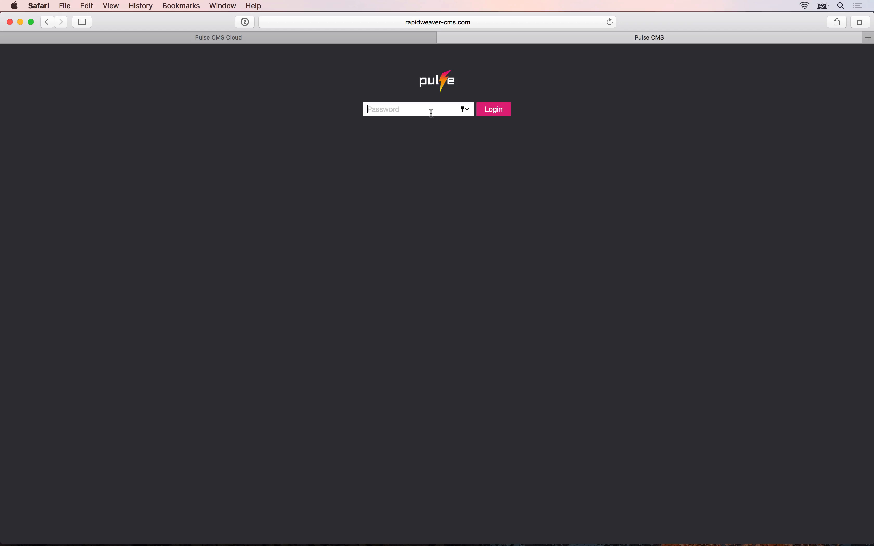
Log in to Pulse CMS with the admin password, decline saving it, and open Blocks.
{"action": "type", "text": "demo"}
{"action": "key", "text": "Return"}
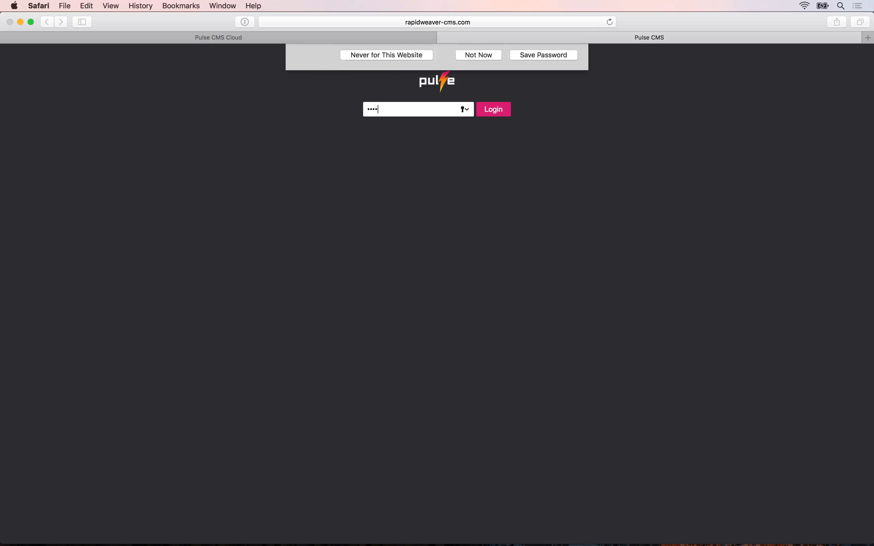
{"action": "left_click", "coordinate": [476, 191]}
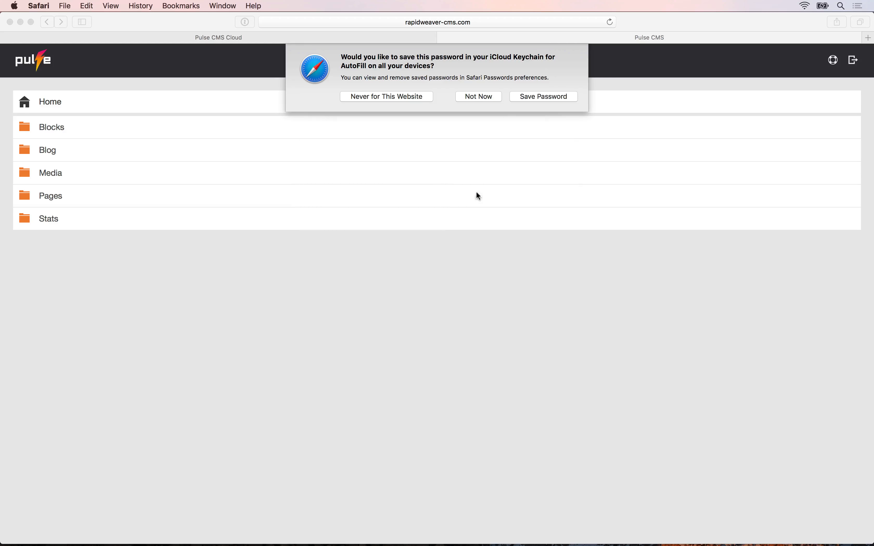
{"action": "left_click", "coordinate": [531, 96]}
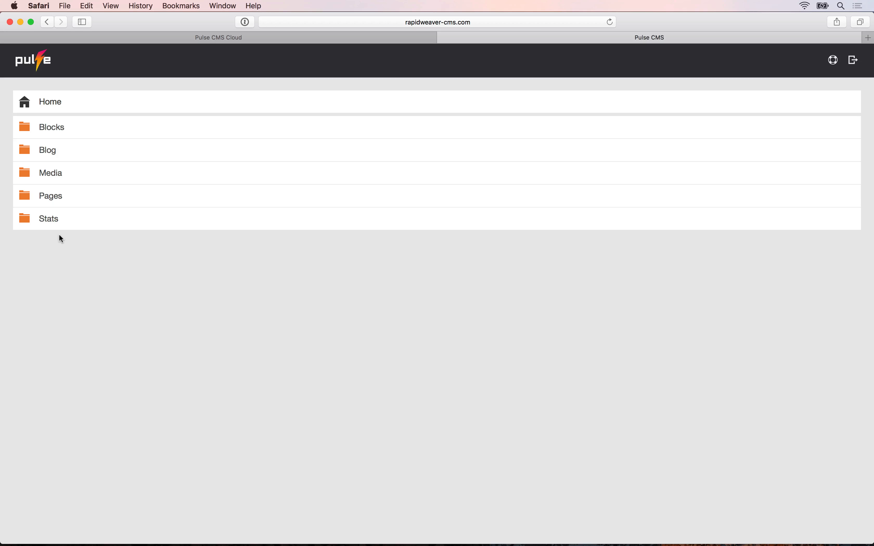
{"action": "left_click", "coordinate": [54, 129]}
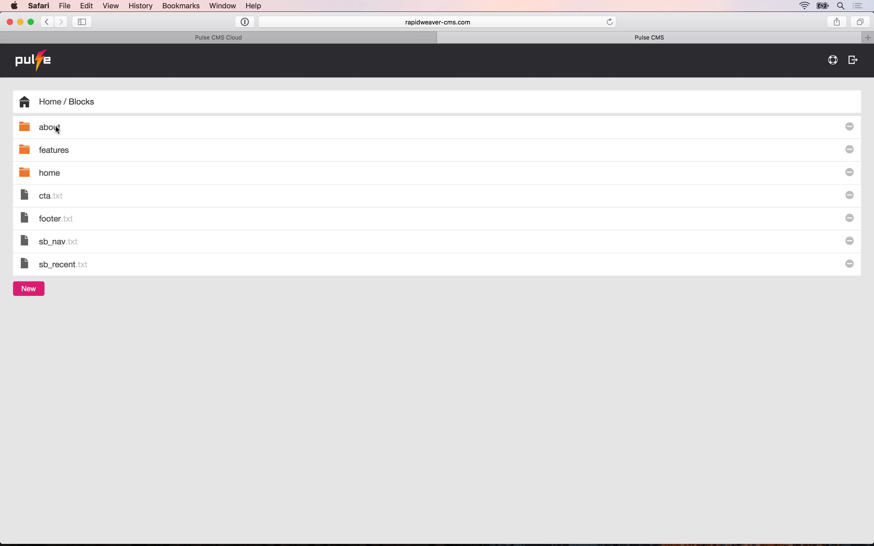
Load the live rapidweaver-cms.com home page in a new tab and select its main headline.
{"action": "key", "text": "super+t"}
{"action": "type", "text": "r"}
{"action": "key", "text": "Return"}
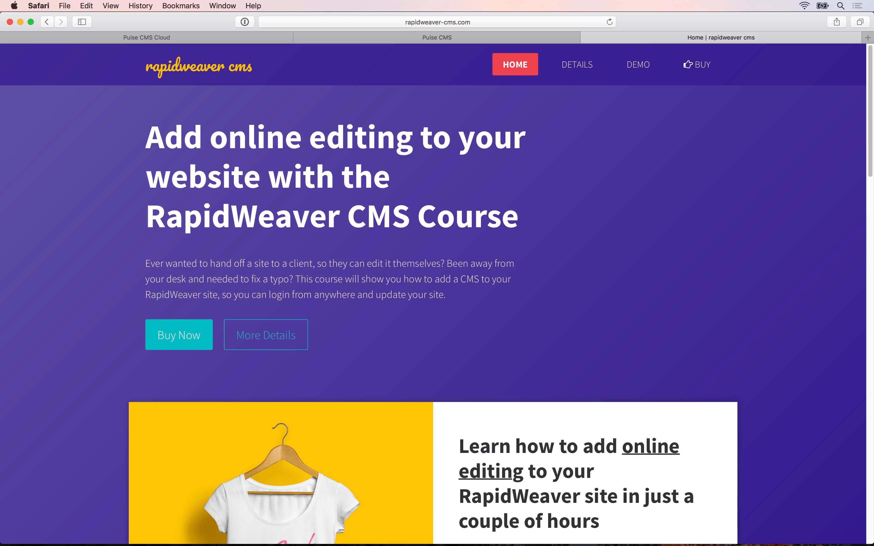
{"action": "left_click_drag", "start_coordinate": [148, 134], "coordinate": [519, 231]}
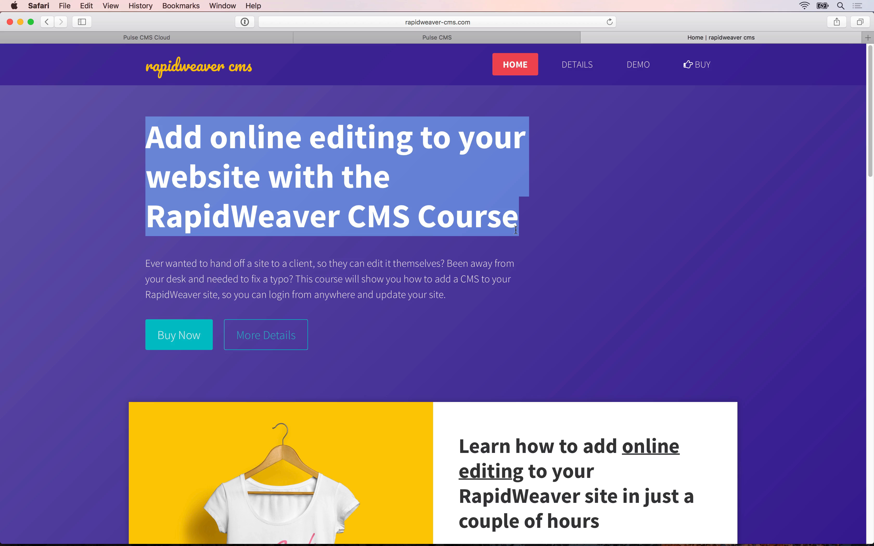
Switch back to RapidWeaver 7 via Spotlight.
{"action": "key", "text": "super+space"}
{"action": "type", "text": "ra"}
{"action": "key", "text": "Return"}
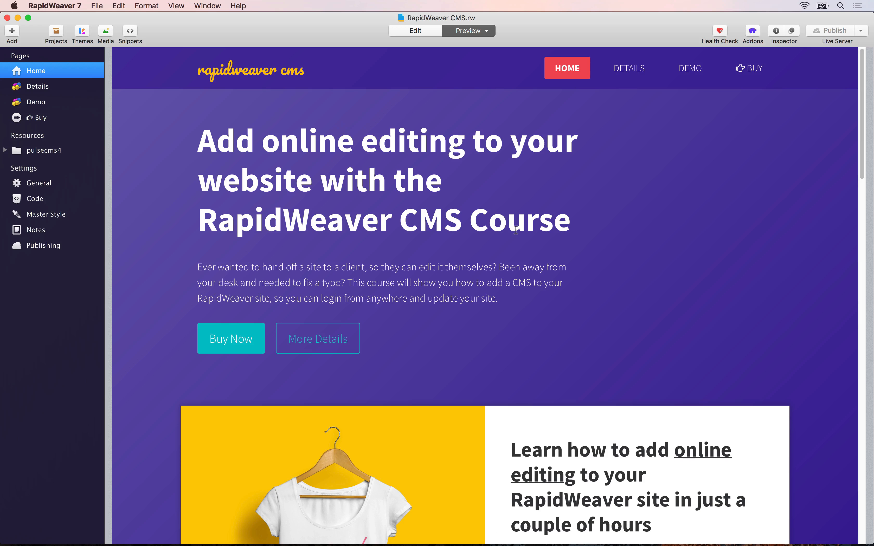
Put the Home page into Edit mode and focus the Stacks library search field.
{"action": "left_click", "coordinate": [411, 32]}
{"action": "left_click", "coordinate": [274, 58]}
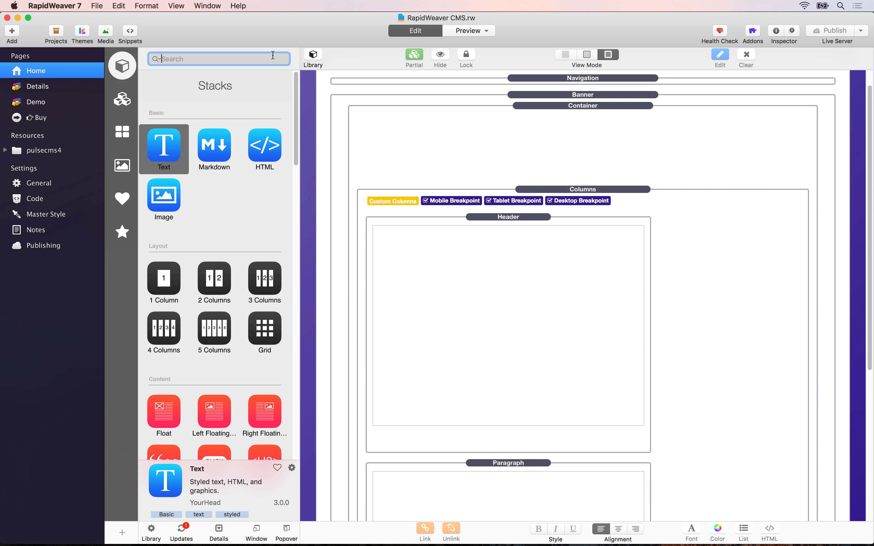
Filter the stack library by 'pul' to list the twelve Pulse CMS stacks and select them all.
{"action": "type", "text": "pul"}
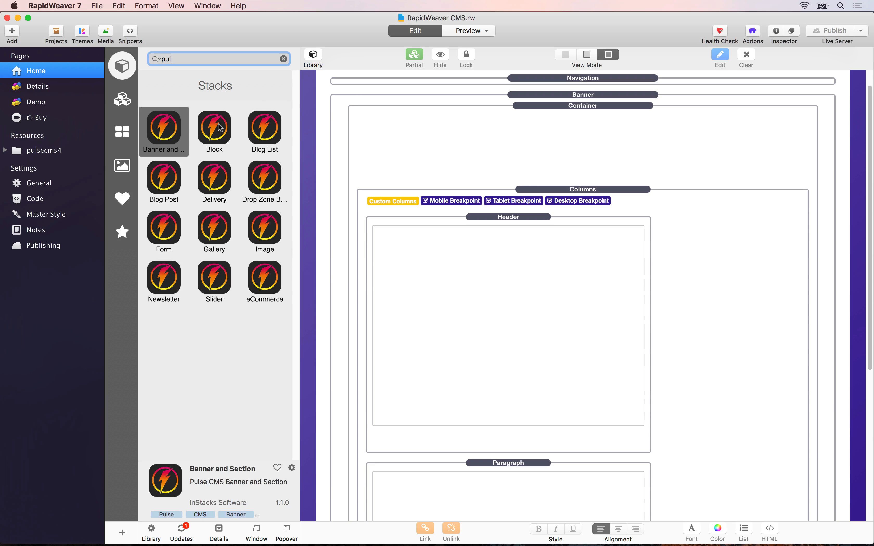
{"action": "left_click", "coordinate": [220, 128]}
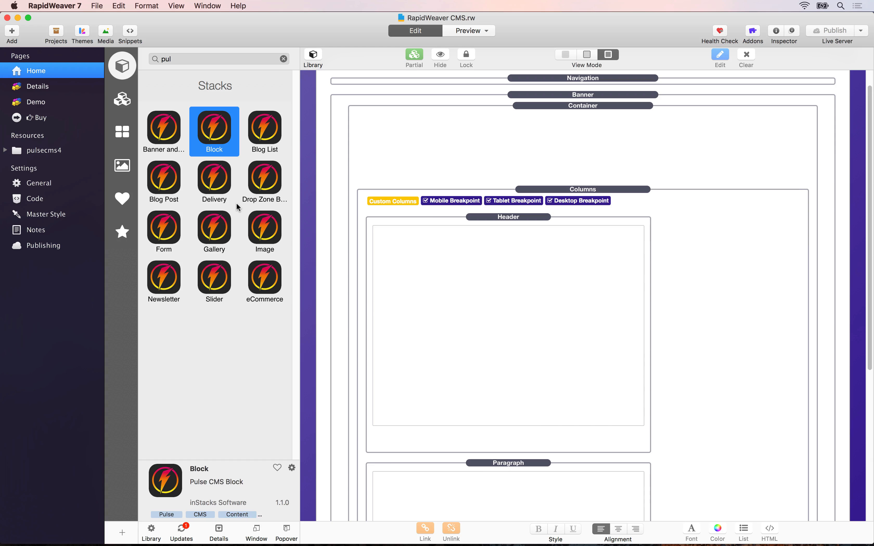
{"action": "key", "text": "super+a"}
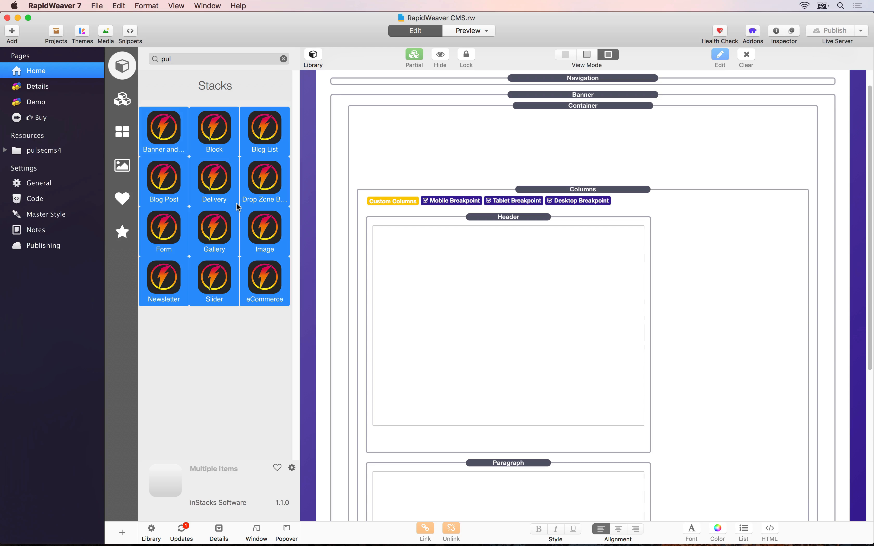
Add the selected Pulse stacks to a new library group named Pulse.
{"action": "right_click", "coordinate": [228, 186]}
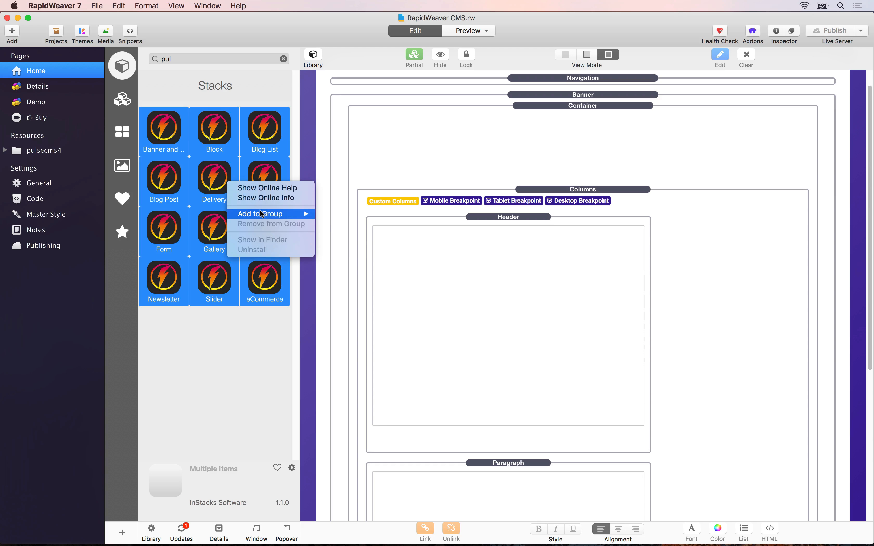
{"action": "mouse_move", "coordinate": [267, 214]}
{"action": "left_click", "coordinate": [333, 214]}
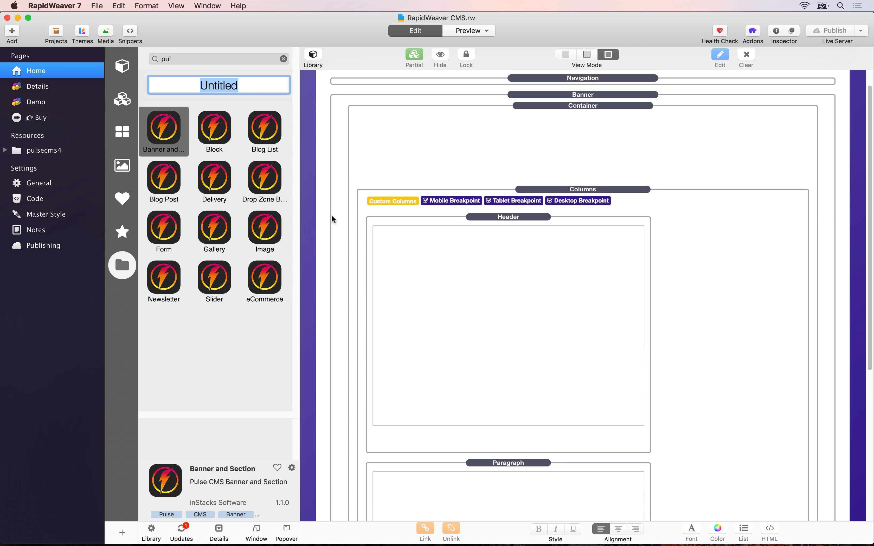
{"action": "type", "text": "Pulse"}
{"action": "key", "text": "Return"}
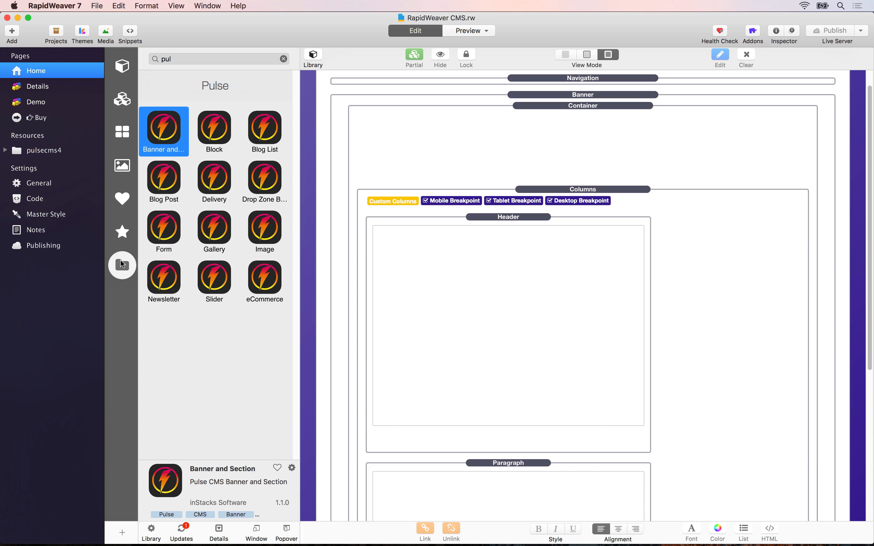
Show the Block stack's details from the Pulse group, then select the page's Banner stack.
{"action": "left_click", "coordinate": [212, 138]}
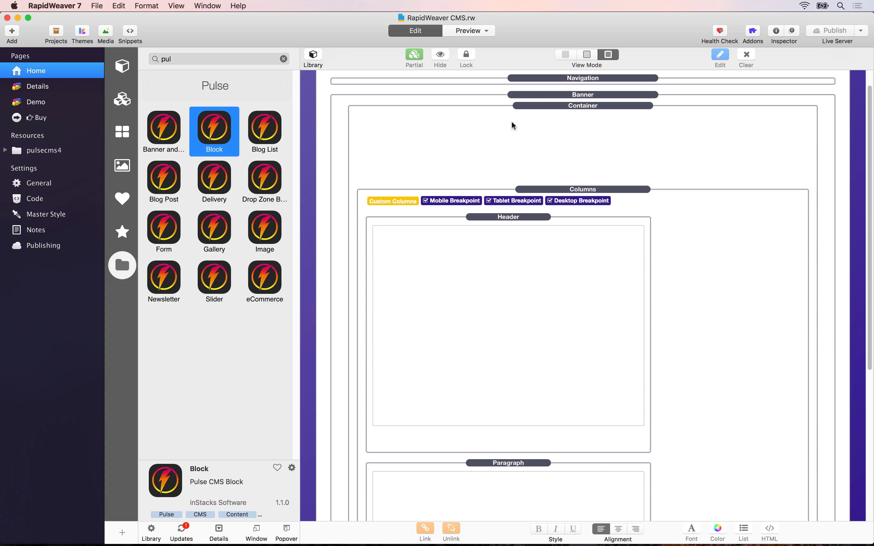
{"action": "left_click", "coordinate": [526, 94]}
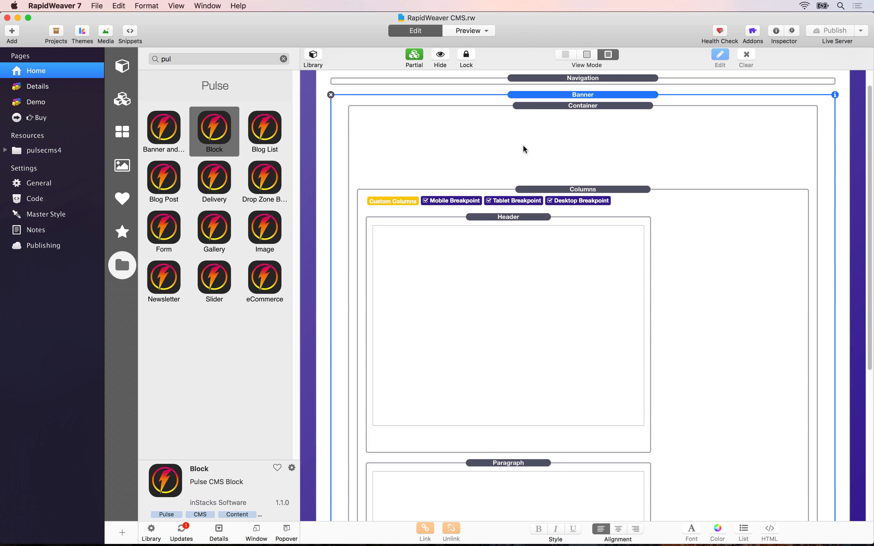
{"action": "left_click", "coordinate": [514, 219]}
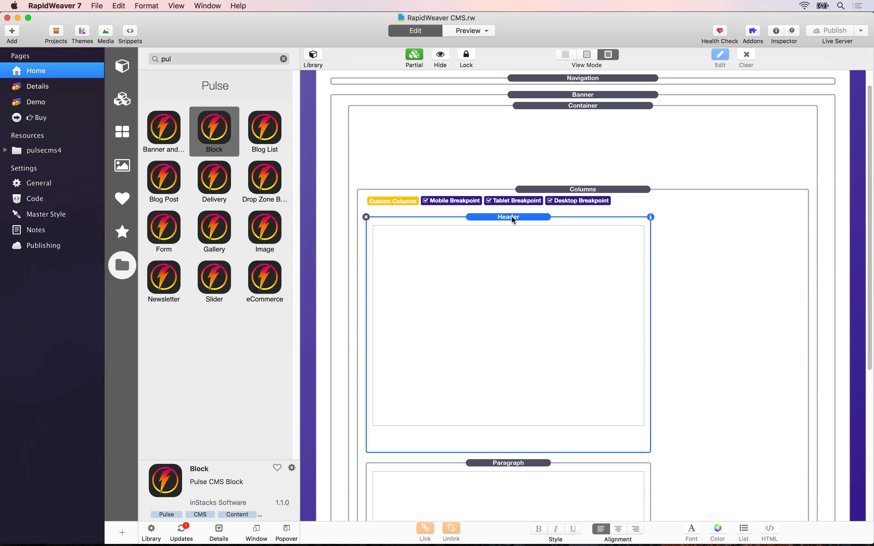
{"action": "double_click", "coordinate": [476, 308]}
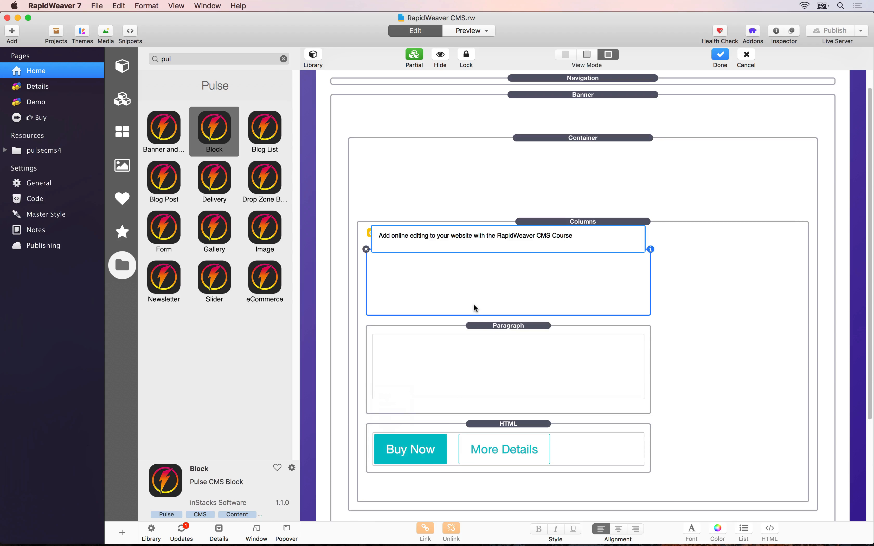
{"action": "left_click_drag", "start_coordinate": [383, 235], "coordinate": [577, 239]}
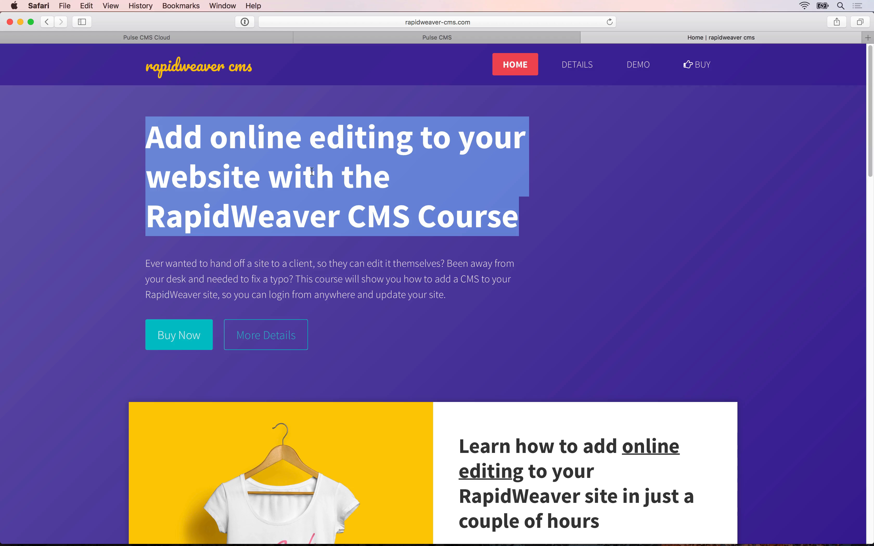
{"action": "key", "text": "super+Tab"}
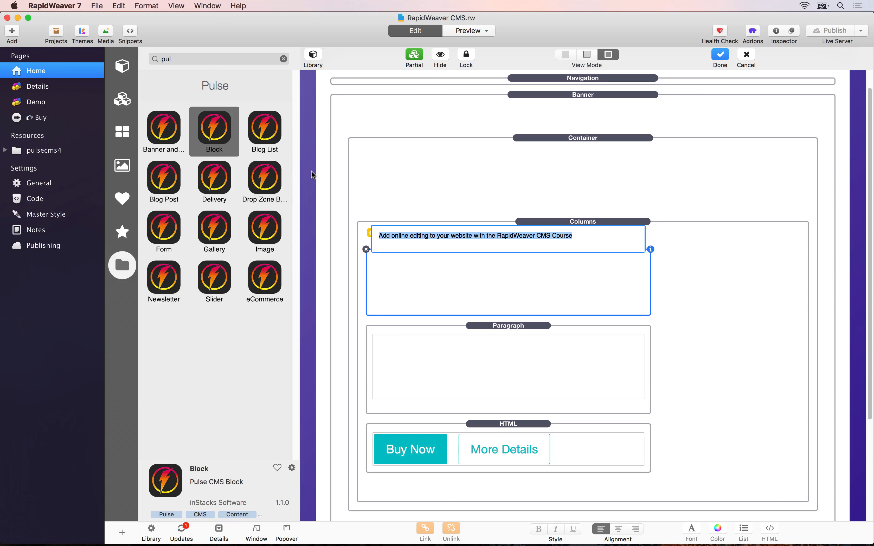
{"action": "left_click", "coordinate": [362, 186]}
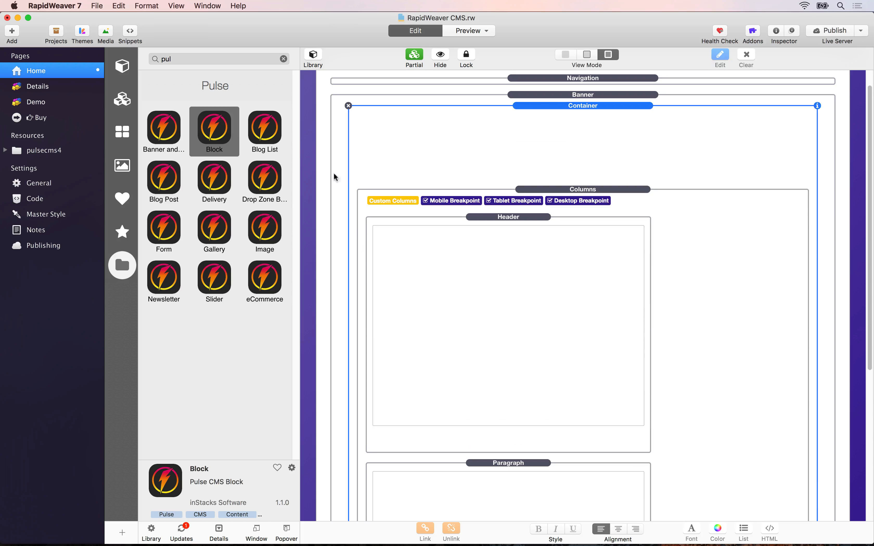
Drag a Pulse Block stack onto the Home page above the Header.
{"action": "left_click", "coordinate": [216, 127]}
{"action": "left_click_drag", "start_coordinate": [219, 126], "coordinate": [407, 218]}
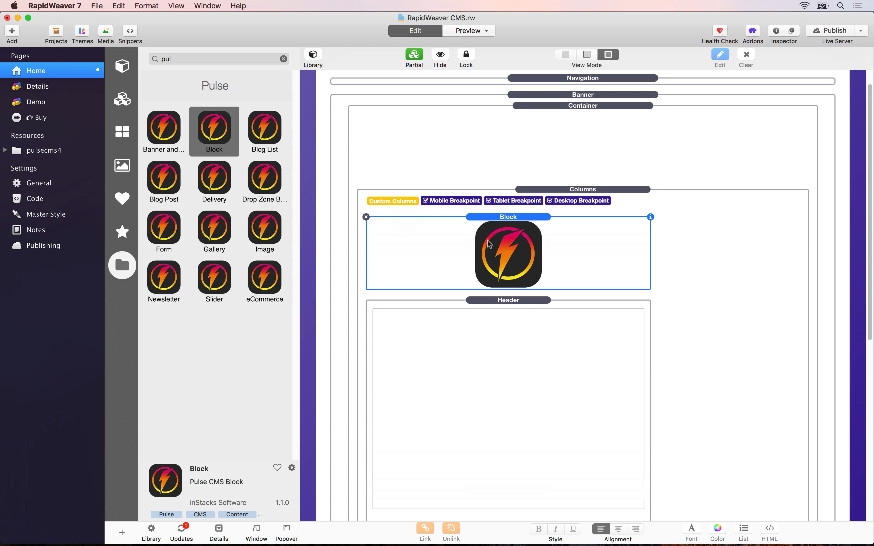
{"action": "left_click", "coordinate": [652, 217]}
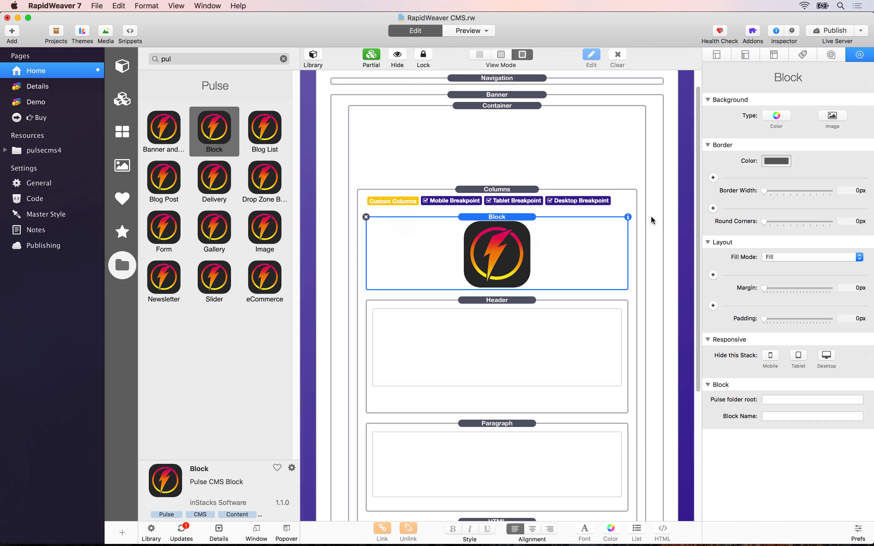
Set the Block's Pulse folder root to /resources/pulsecms4 and its block name to banner-title.
{"action": "left_click", "coordinate": [780, 401]}
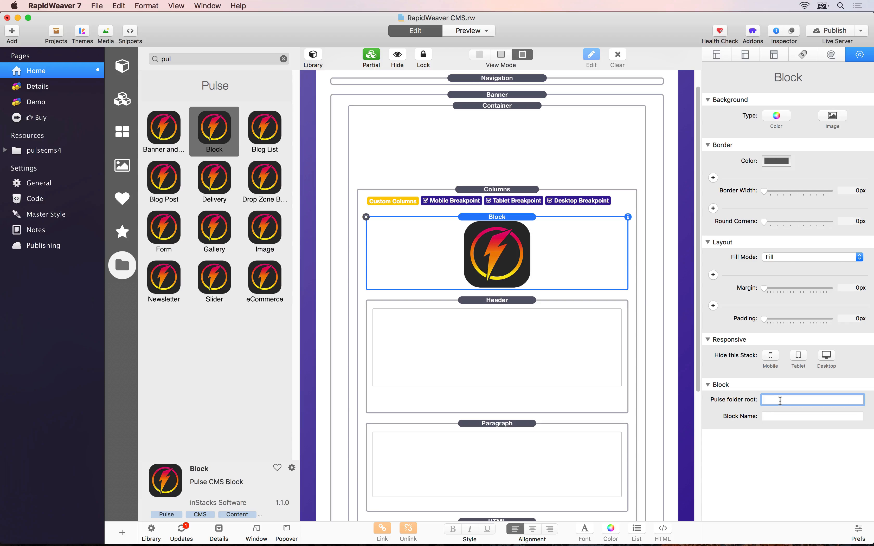
{"action": "type", "text": "/resources/pulsecms4"}
{"action": "key", "text": "super+a"}
{"action": "left_click", "coordinate": [809, 416]}
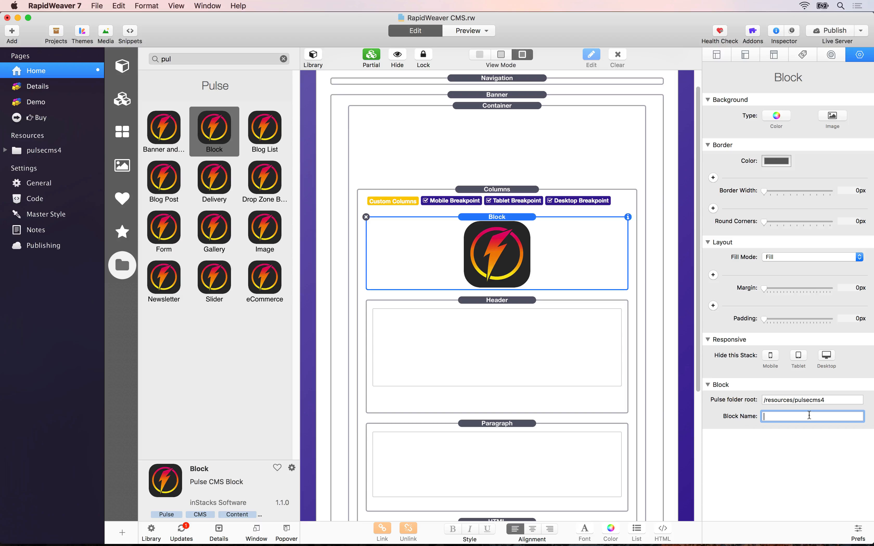
{"action": "type", "text": "banner-title"}
Publish the site, then examine the live page's warnings that banner-title.txt cannot be found.
{"action": "left_click", "coordinate": [844, 32]}
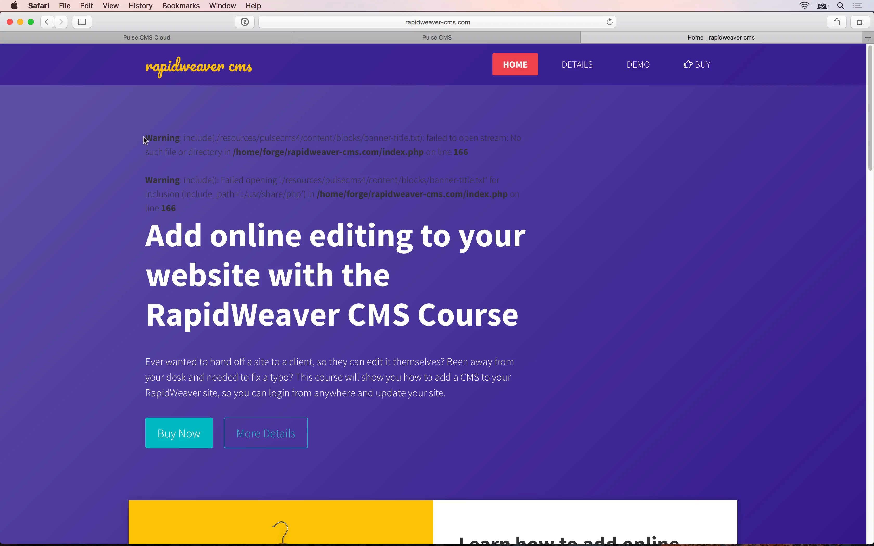
{"action": "left_click_drag", "start_coordinate": [144, 140], "coordinate": [185, 208]}
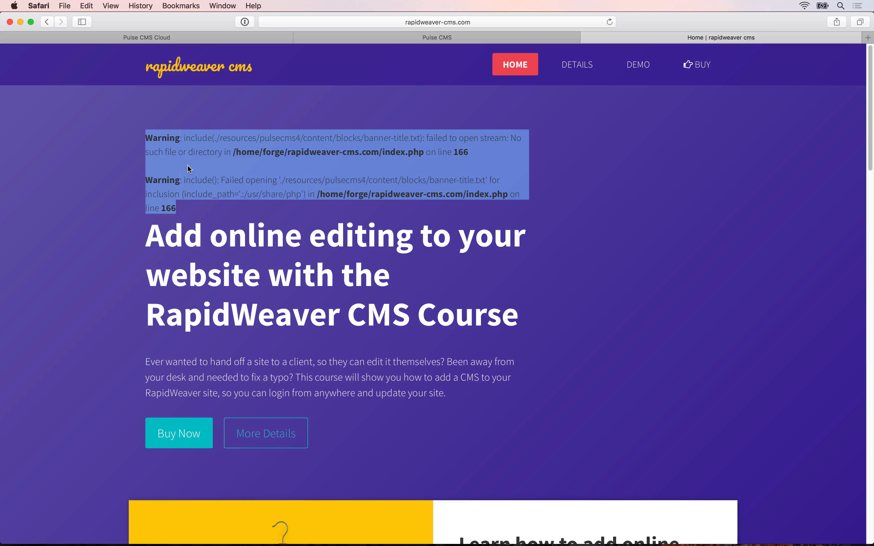
{"action": "double_click", "coordinate": [366, 138]}
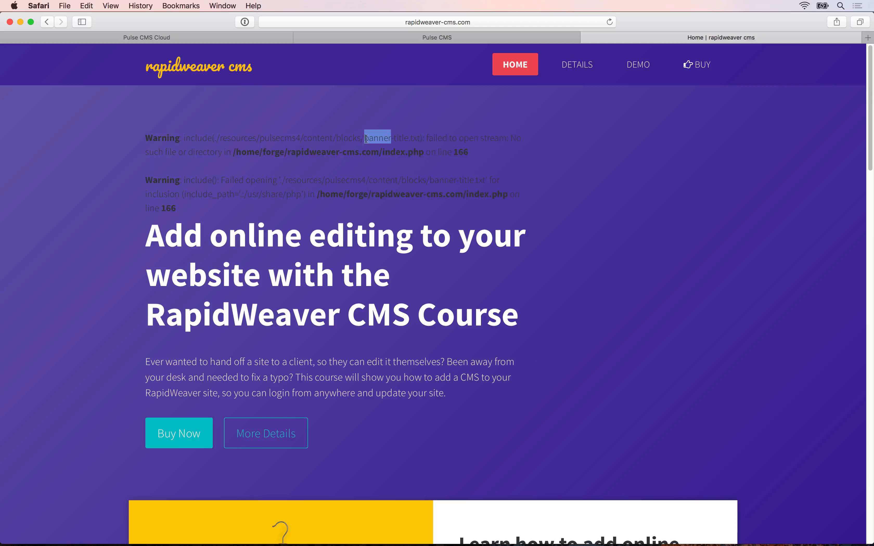
{"action": "left_click_drag", "start_coordinate": [422, 139], "coordinate": [365, 143]}
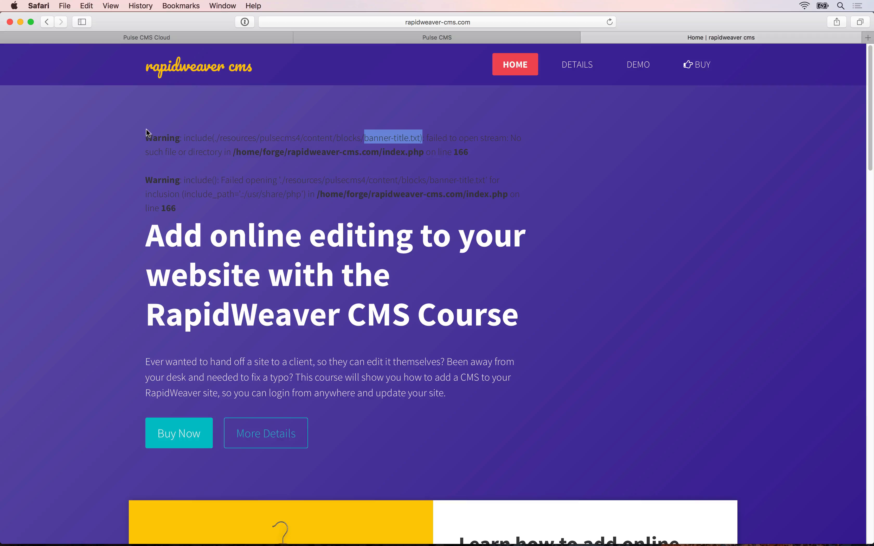
{"action": "left_click_drag", "start_coordinate": [146, 133], "coordinate": [206, 163]}
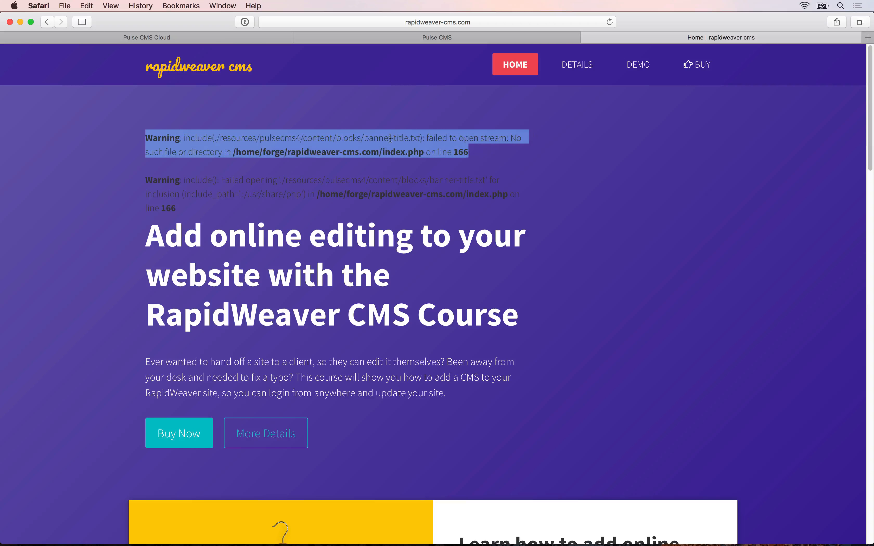
{"action": "left_click_drag", "start_coordinate": [420, 138], "coordinate": [364, 142]}
{"action": "key", "text": "super+c"}
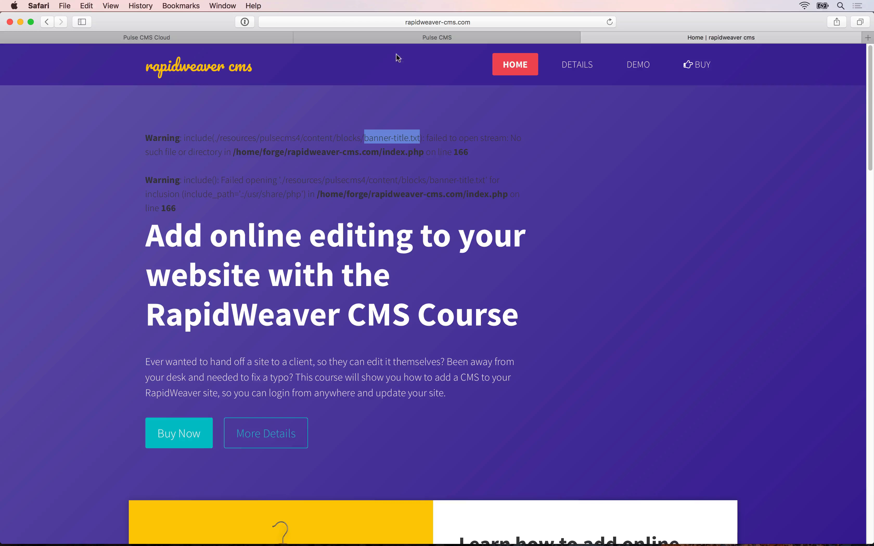
{"action": "left_click", "coordinate": [405, 38]}
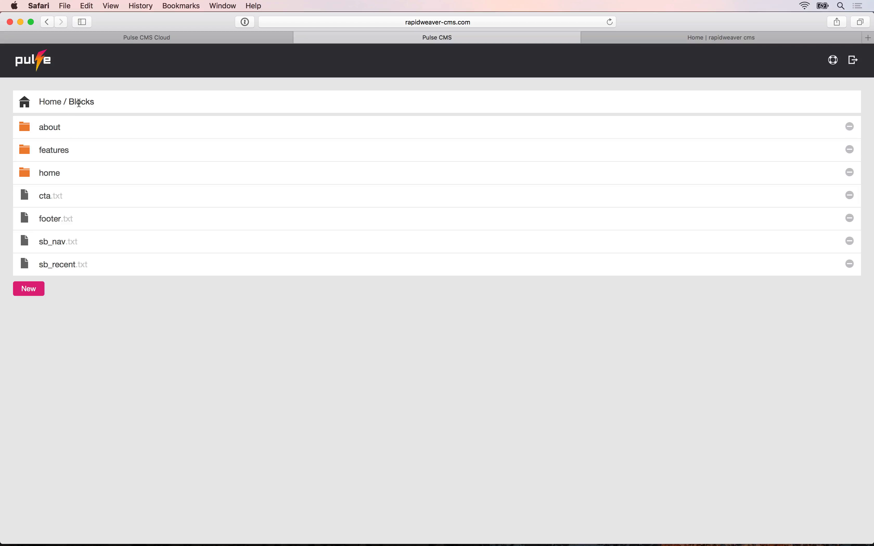
Create a new Blocks file named banner-title.txt, checking the block name on RapidWeaver's Block stack.
{"action": "left_click", "coordinate": [30, 290]}
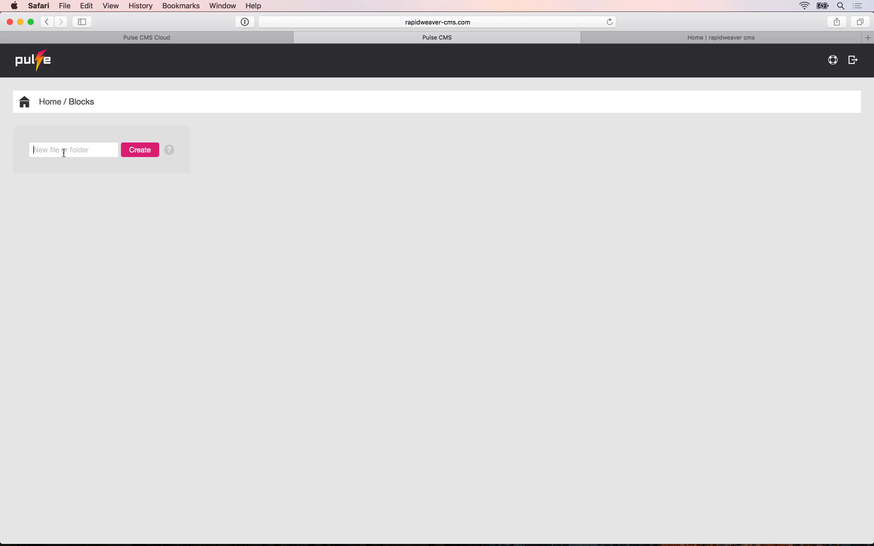
{"action": "left_click", "coordinate": [64, 152]}
{"action": "key", "text": "super+v"}
{"action": "key", "text": "shift+Left"}
{"action": "key", "text": "shift+Left"}
{"action": "key", "text": "shift+Left"}
{"action": "key", "text": "shift+Left"}
{"action": "key", "text": "super+space"}
{"action": "type", "text": "r"}
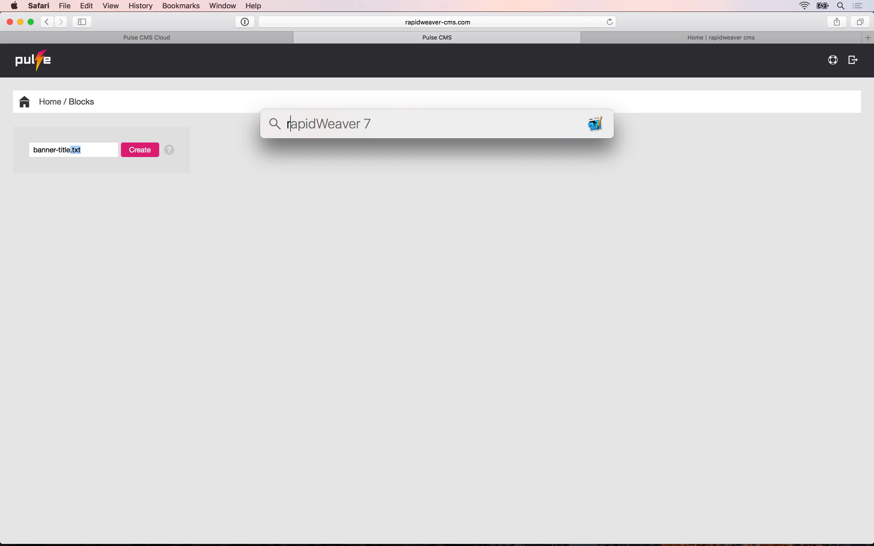
{"action": "key", "text": "Return"}
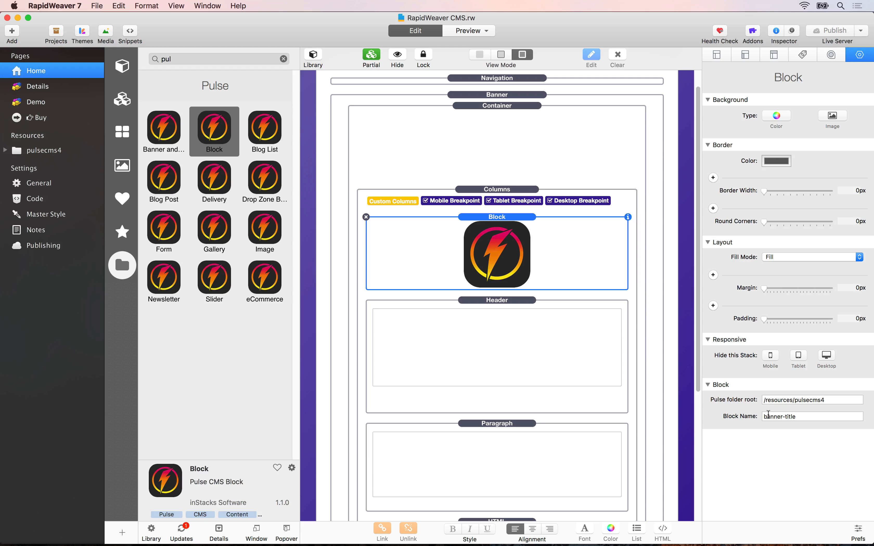
{"action": "left_click", "coordinate": [798, 417]}
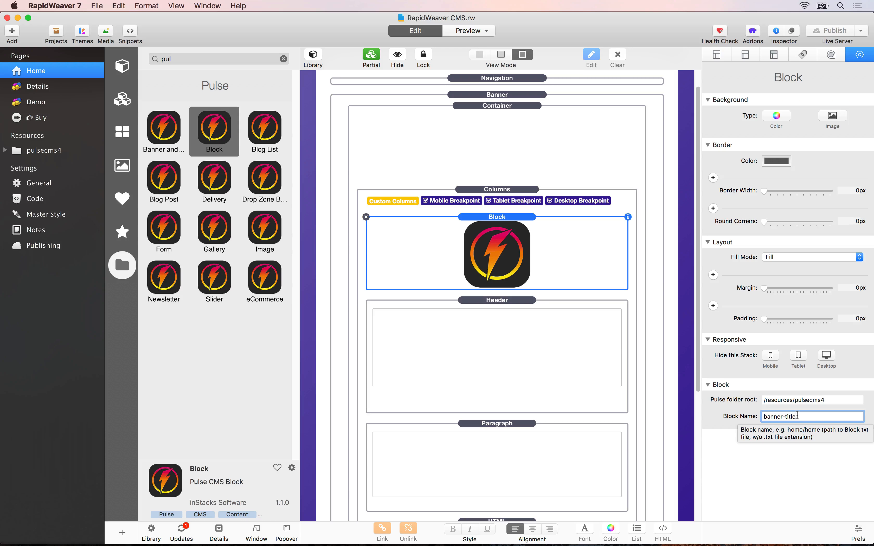
{"action": "key", "text": "super+Tab"}
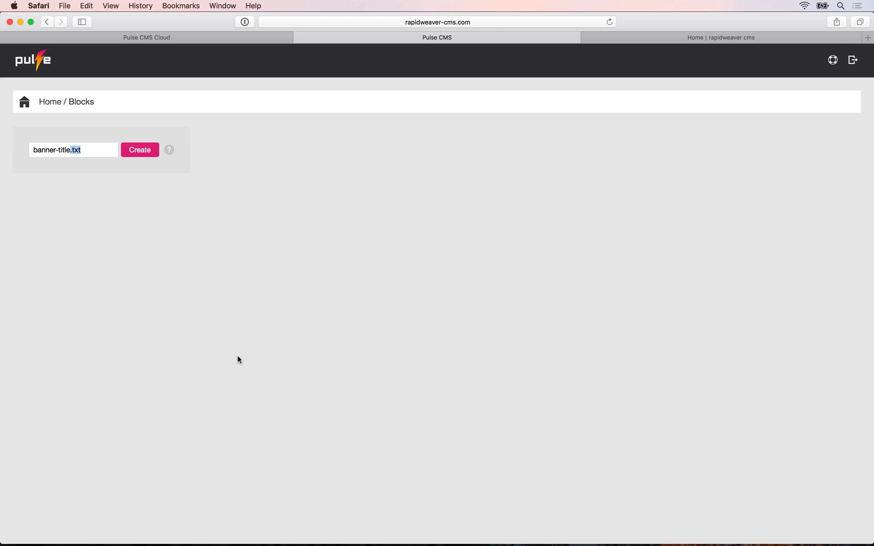
{"action": "left_click", "coordinate": [71, 150]}
{"action": "left_click_drag", "start_coordinate": [71, 150], "coordinate": [83, 149]}
{"action": "left_click", "coordinate": [150, 155]}
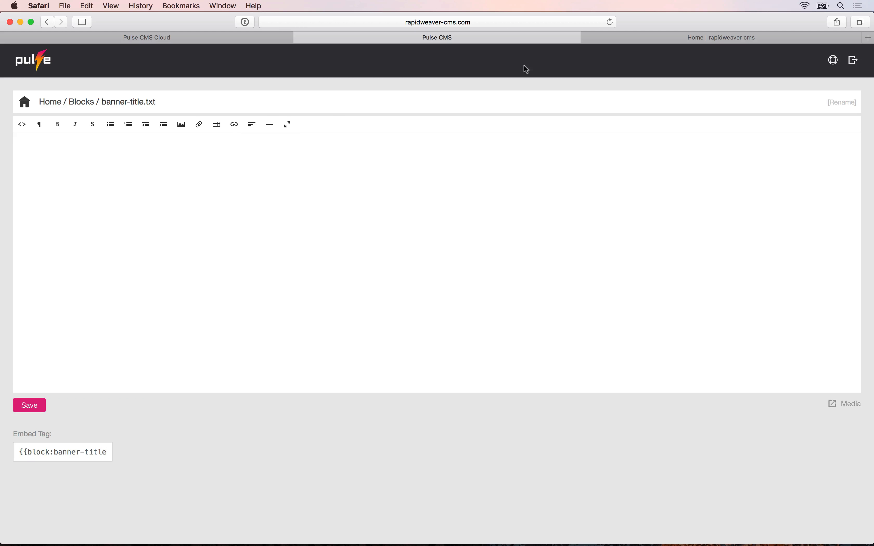
Copy the site headline 'Add online editing to your website with the RapidWeaver CMS Course' into the block and save.
{"action": "left_click", "coordinate": [614, 40]}
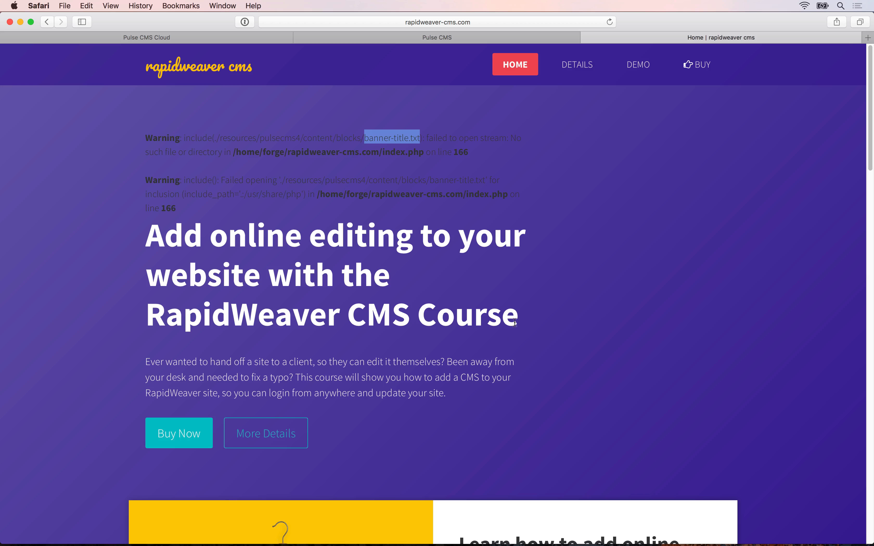
{"action": "left_click_drag", "start_coordinate": [518, 318], "coordinate": [150, 233]}
{"action": "key", "text": "super+c"}
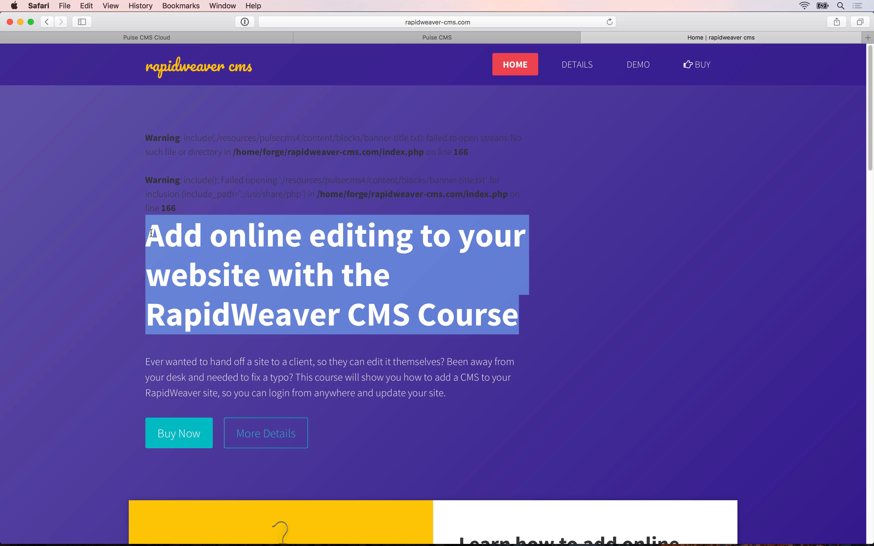
{"action": "left_click", "coordinate": [434, 39]}
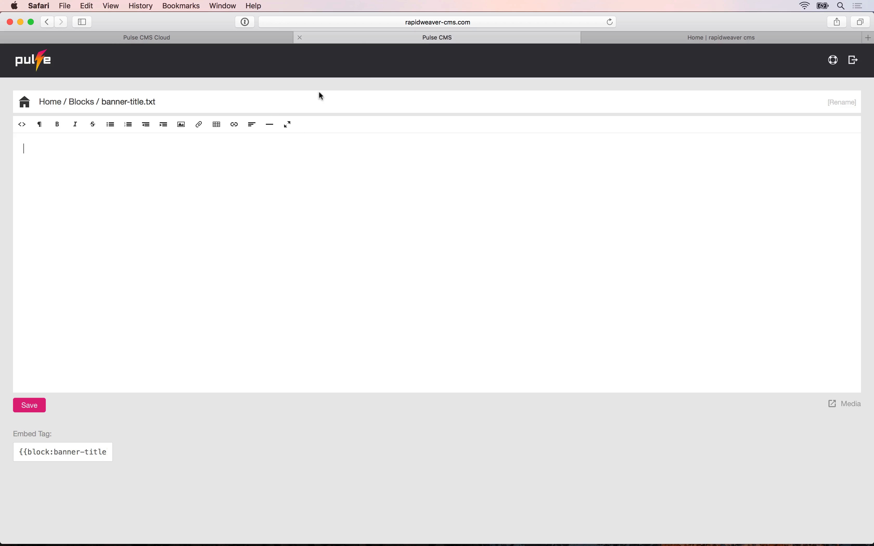
{"action": "key", "text": "super+v"}
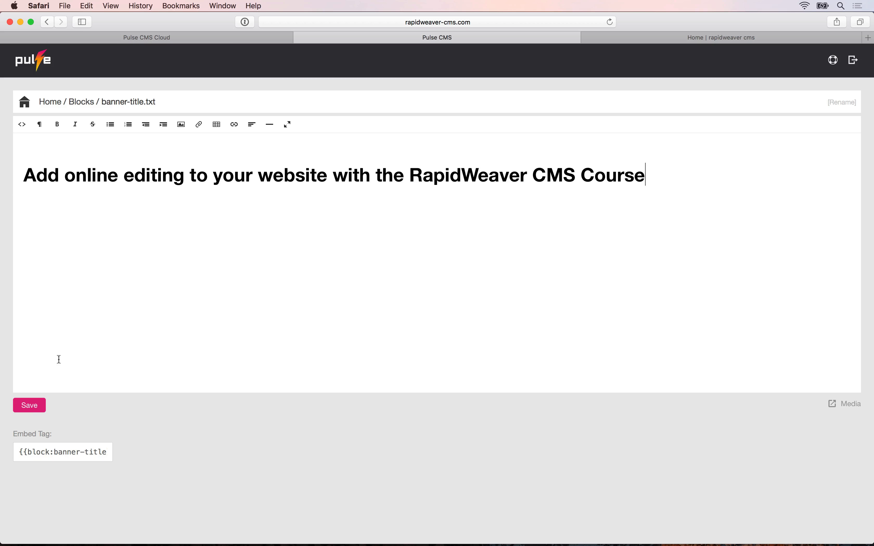
{"action": "left_click", "coordinate": [31, 410]}
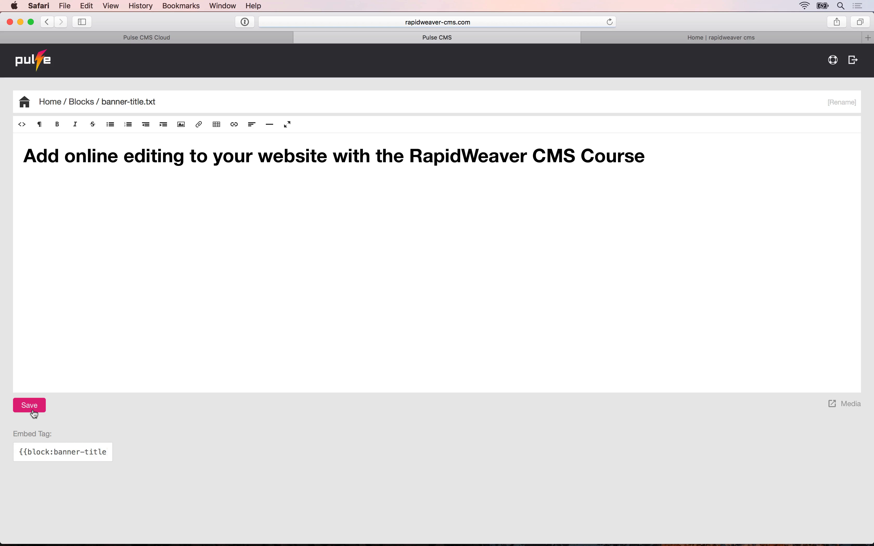
{"action": "left_click", "coordinate": [649, 35]}
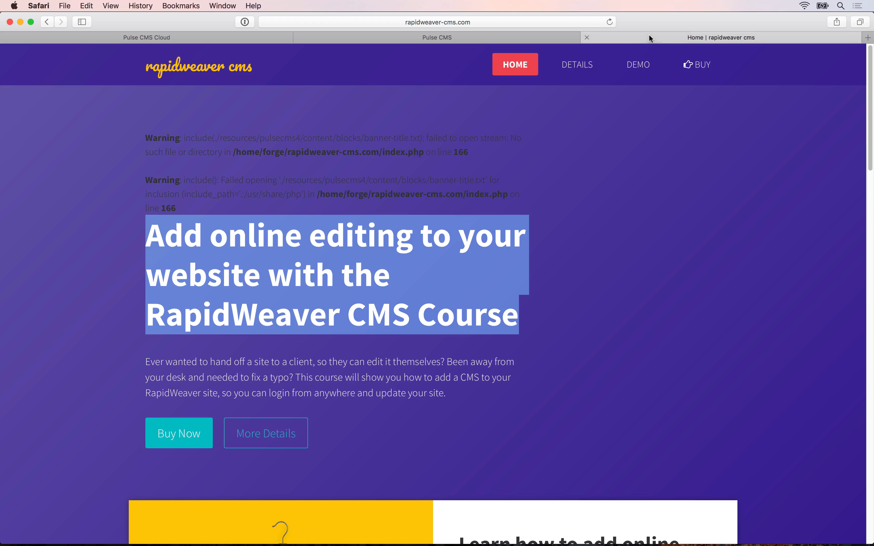
Reload the live home page and compare the new dark block headline with the original white heading.
{"action": "key", "text": "super+r"}
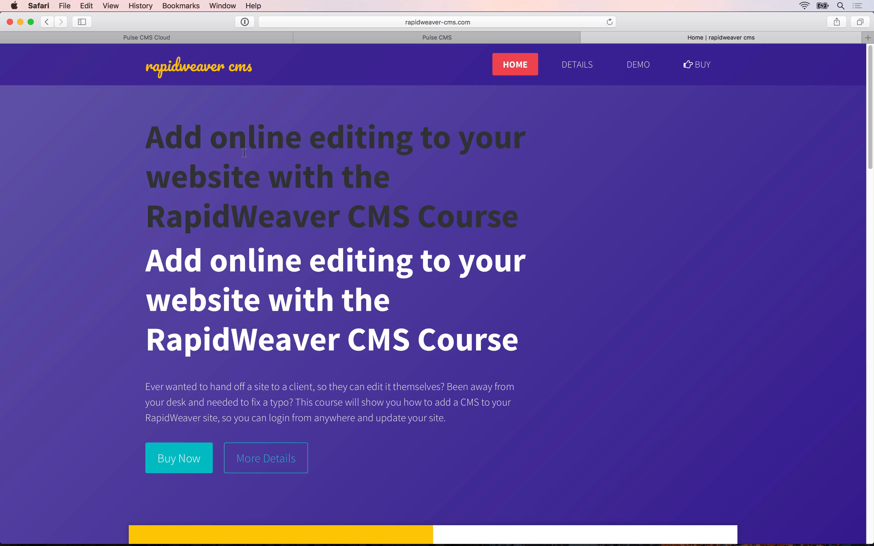
{"action": "left_click_drag", "start_coordinate": [148, 125], "coordinate": [547, 216]}
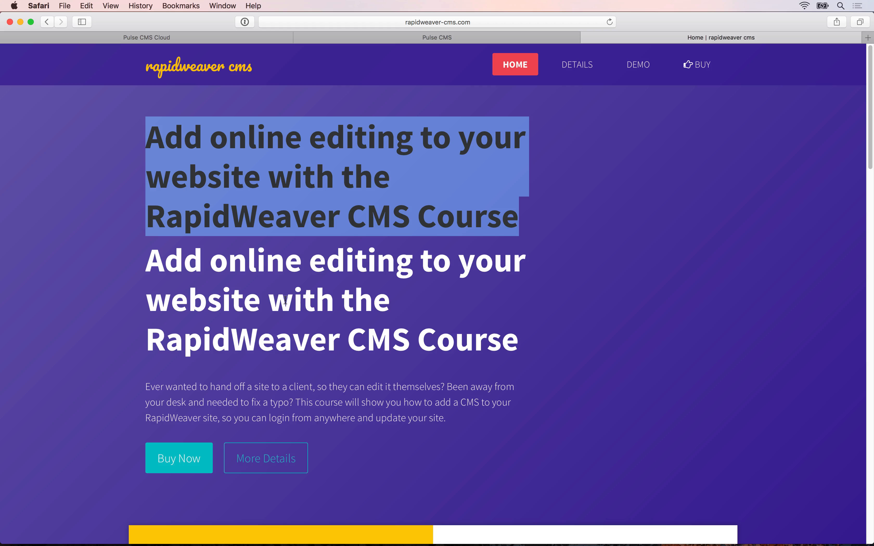
{"action": "left_click", "coordinate": [232, 218]}
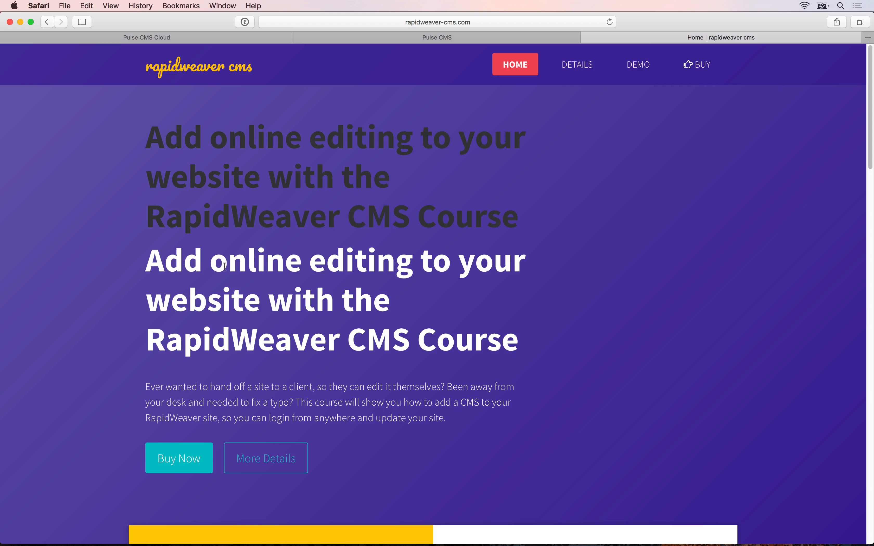
{"action": "left_click_drag", "start_coordinate": [228, 266], "coordinate": [291, 322]}
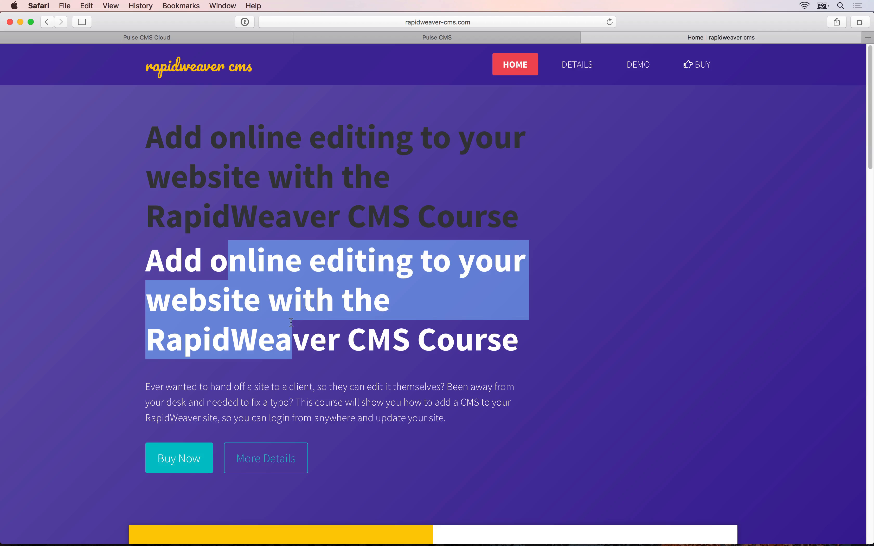
{"action": "key", "text": "super+Tab"}
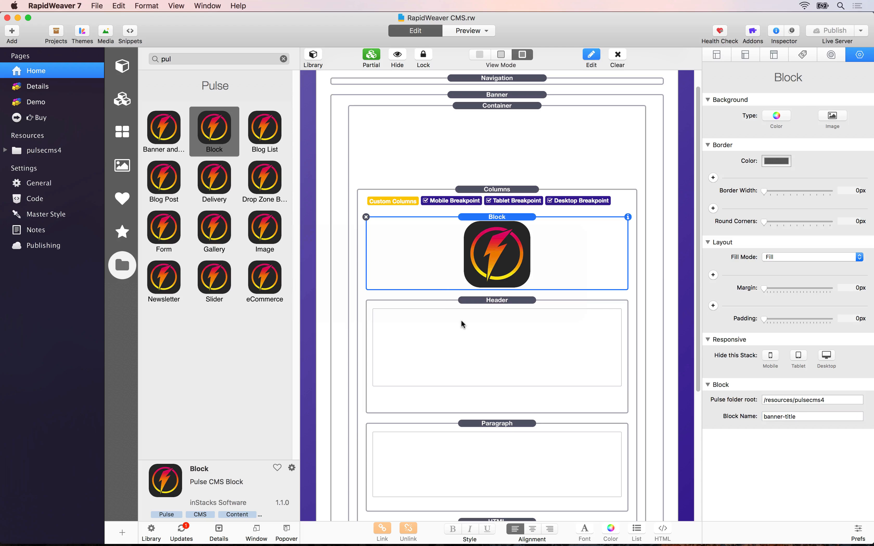
Look over the settings of the old Header stack and the Pulse Block stack without changing anything.
{"action": "left_click", "coordinate": [461, 320]}
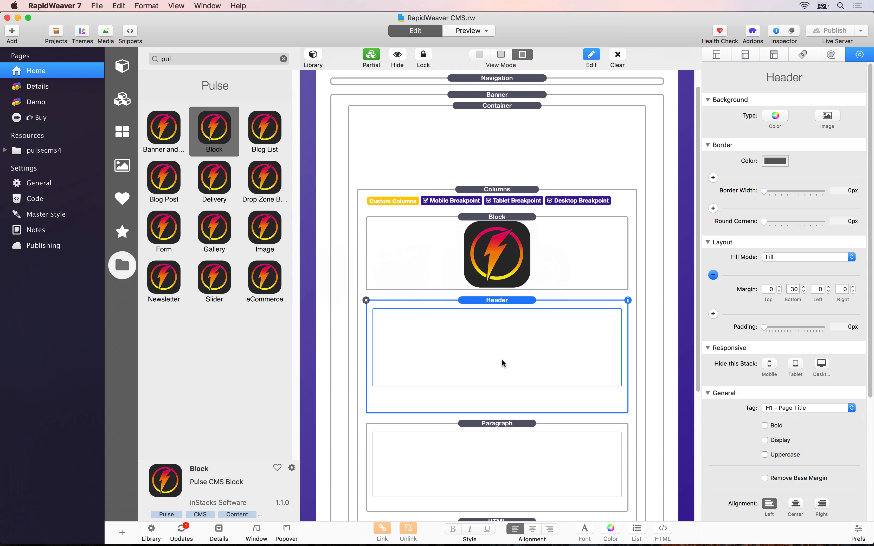
{"action": "left_click", "coordinate": [514, 270]}
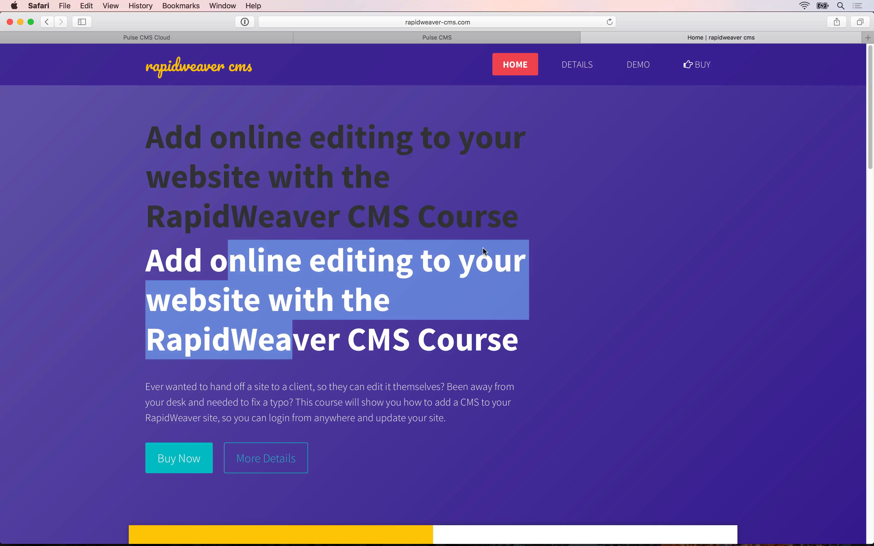
Turn on 'Show Develop menu in menu bar' in Safari's Advanced preferences.
{"action": "left_click", "coordinate": [336, 198]}
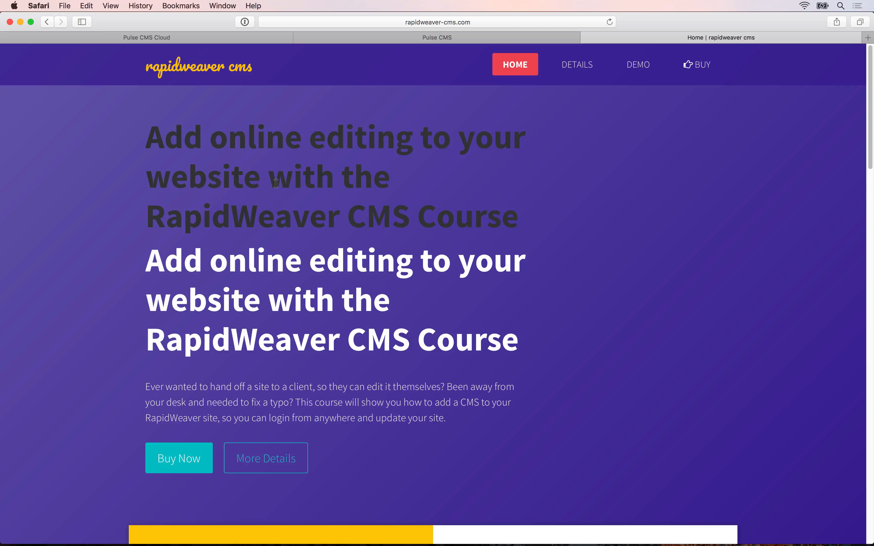
{"action": "key", "text": "super+comma"}
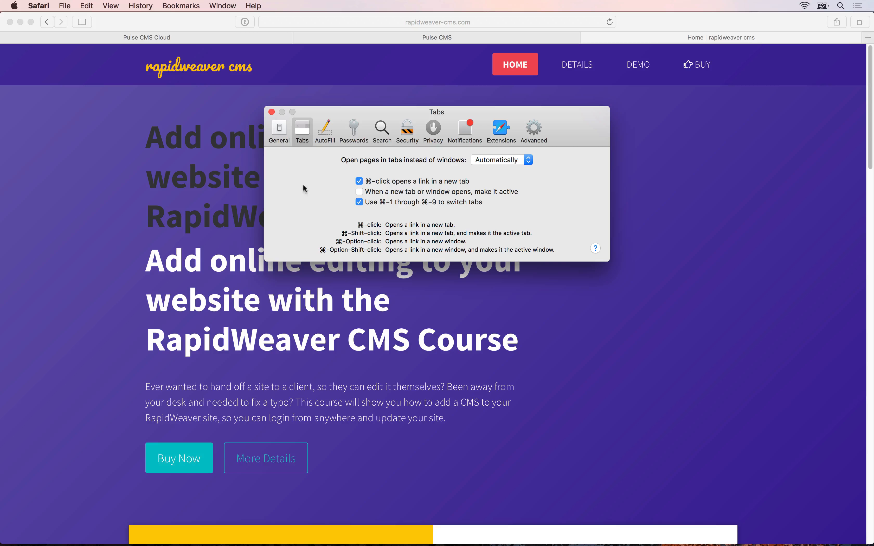
{"action": "left_click", "coordinate": [534, 130]}
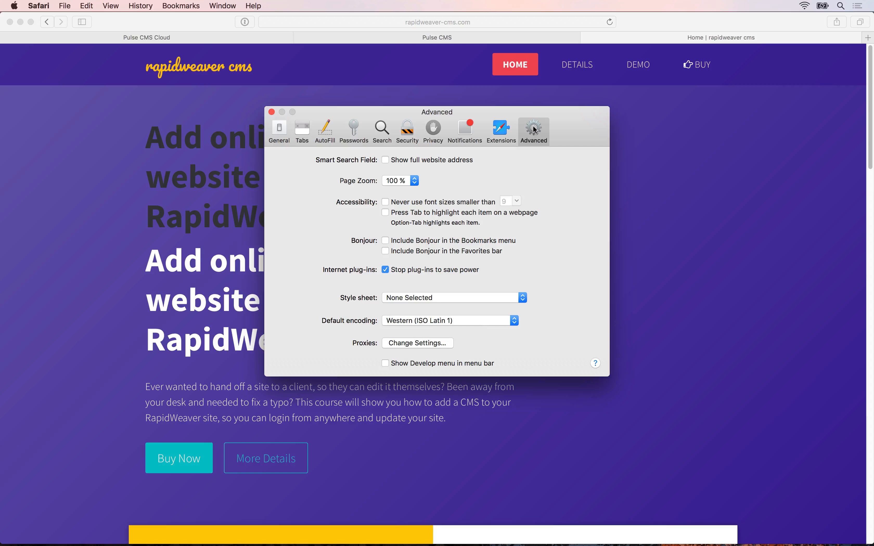
{"action": "left_click", "coordinate": [401, 364]}
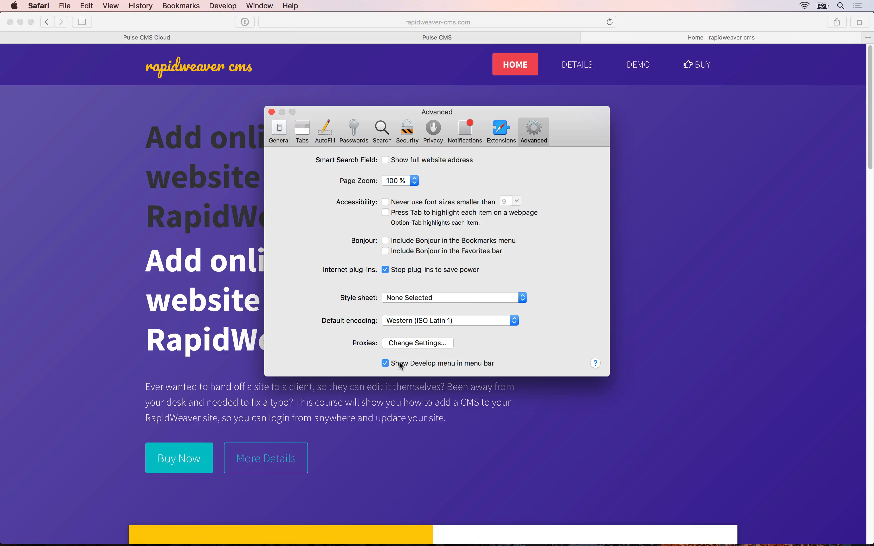
{"action": "left_click", "coordinate": [272, 113]}
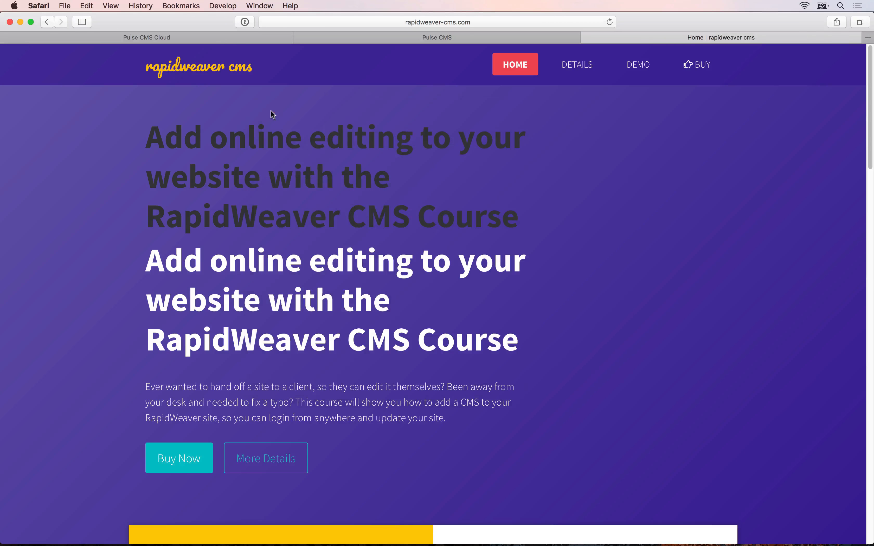
{"action": "left_click", "coordinate": [218, 5]}
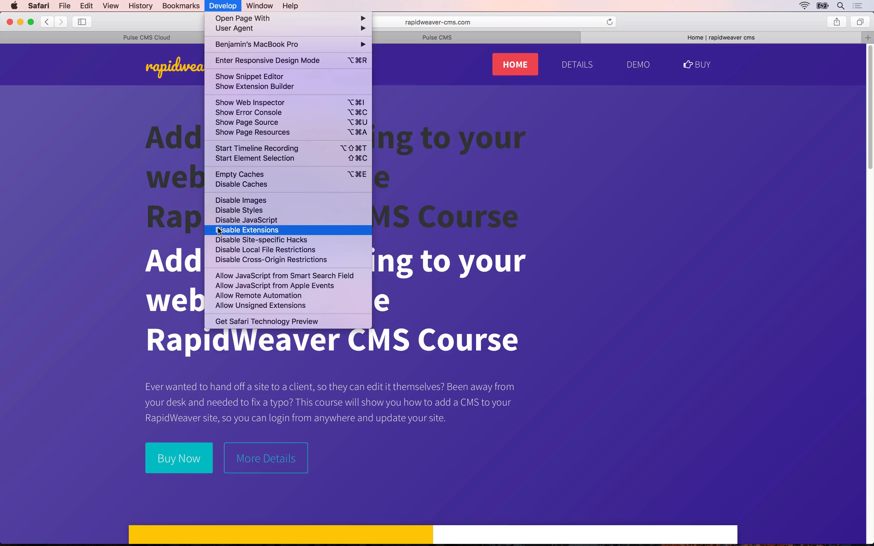
{"action": "left_click", "coordinate": [101, 195]}
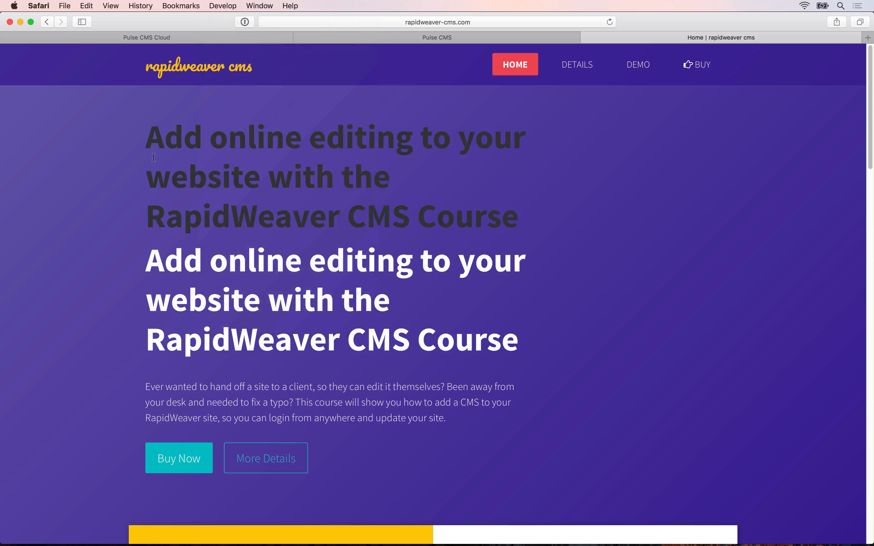
Inspect the top headline's element, revealing it as an h1 from the banner-title block.
{"action": "right_click", "coordinate": [174, 138]}
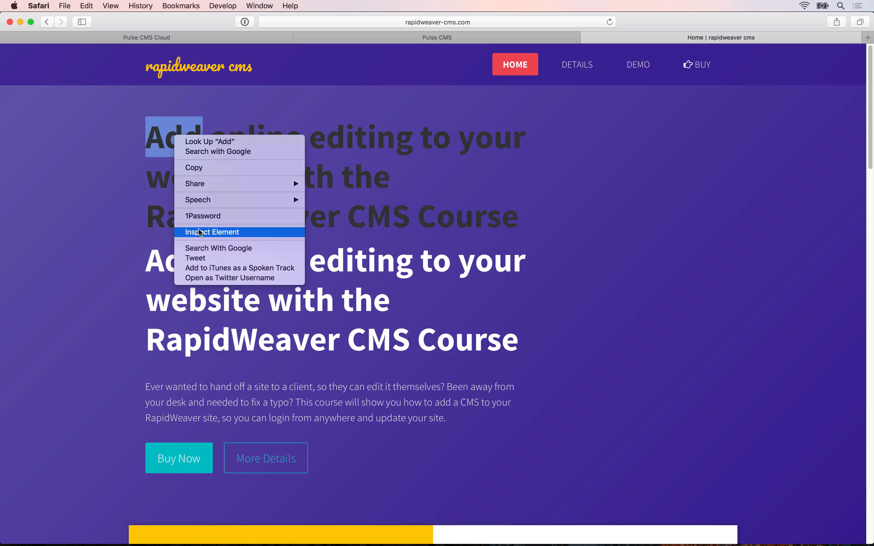
{"action": "left_click", "coordinate": [201, 235]}
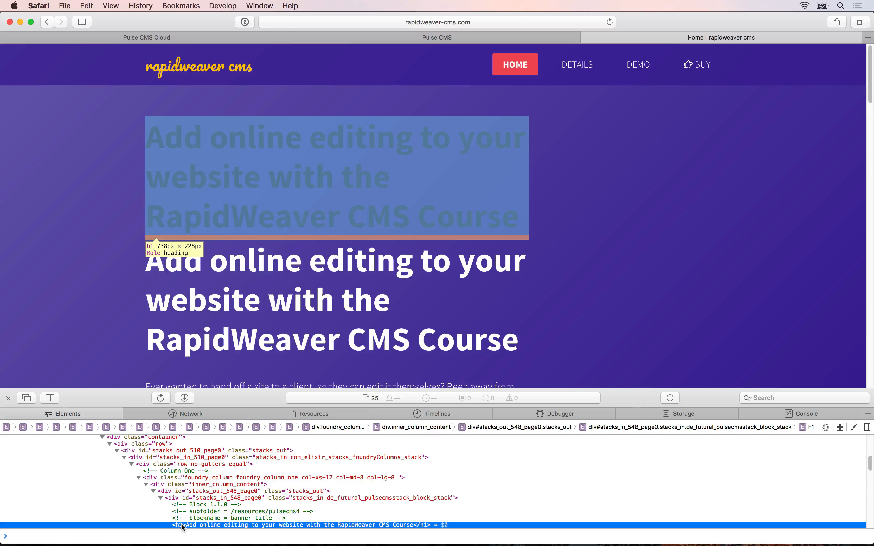
{"action": "key", "text": "super+Tab"}
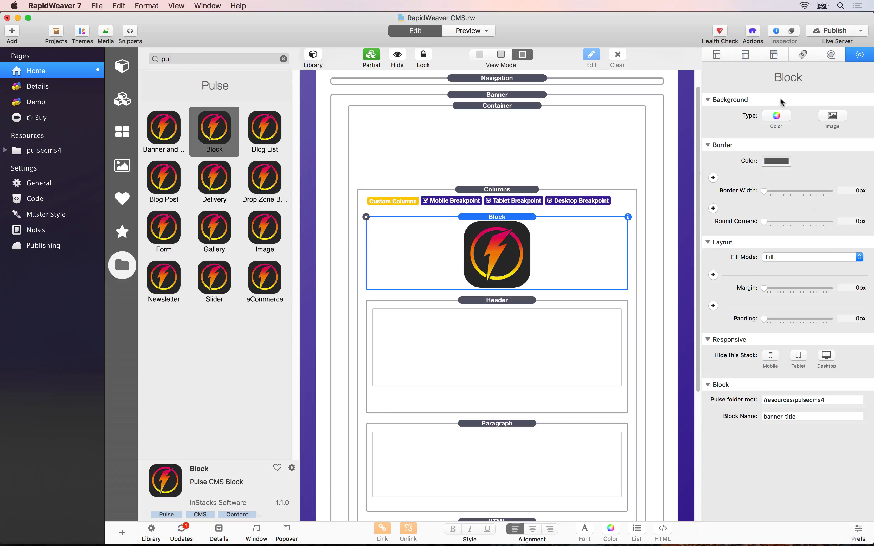
Add the page CSS rule .banner h1 { color: #fff; } to the Home page and publish.
{"action": "left_click", "coordinate": [774, 55]}
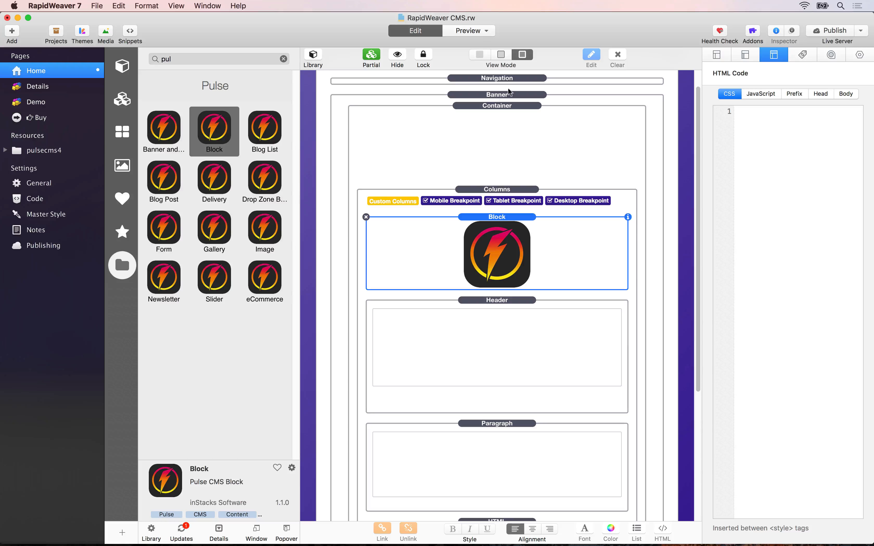
{"action": "type", "text": ".banner"}
{"action": "type", "text": "h1 {"}
{"action": "key", "text": "Return"}
{"action": "type", "text": "color: #fff;"}
{"action": "key", "text": "Return"}
{"action": "type", "text": "}"}
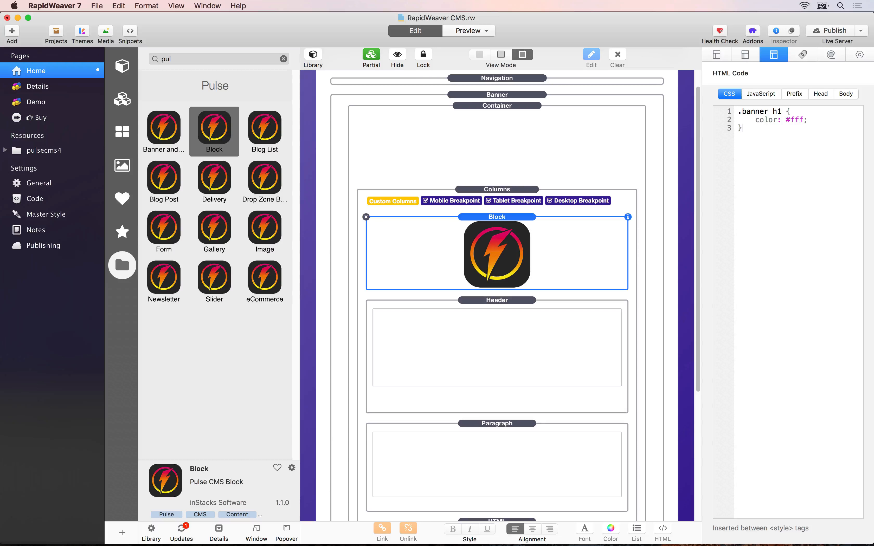
{"action": "left_click", "coordinate": [845, 29]}
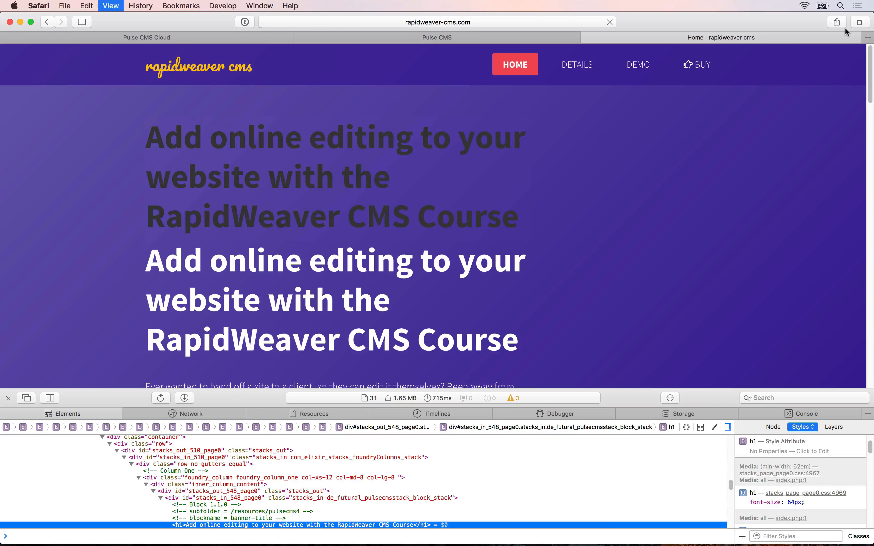
Reload the live site and select the top headline to confirm it now shows white.
{"action": "key", "text": "super+r"}
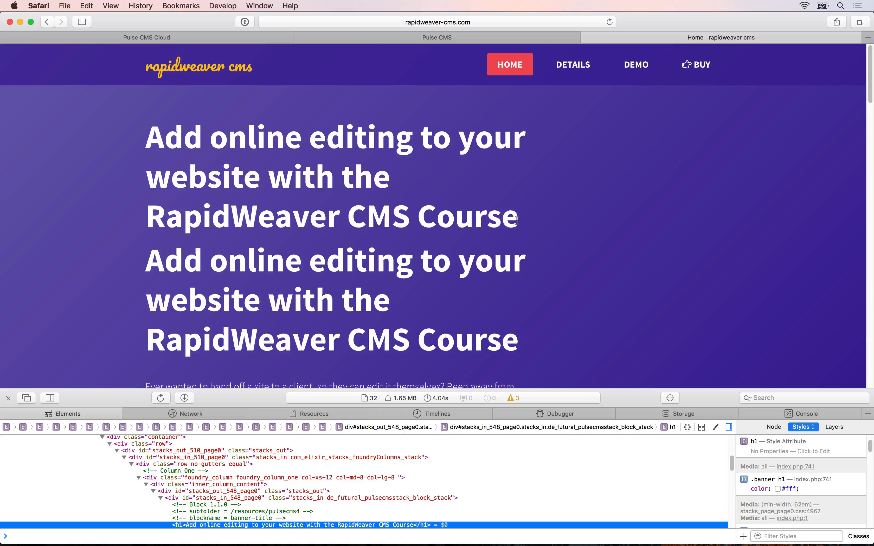
{"action": "left_click_drag", "start_coordinate": [517, 220], "coordinate": [143, 134]}
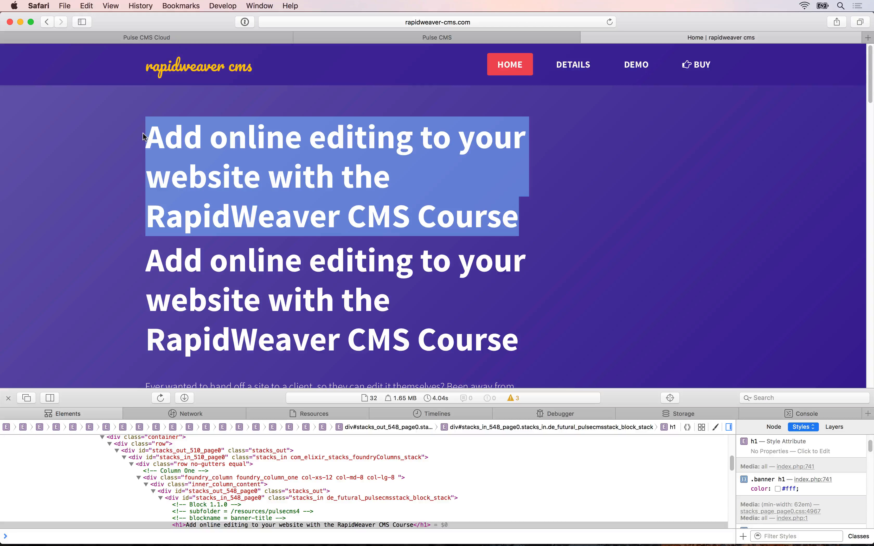
{"action": "key", "text": "super+Tab"}
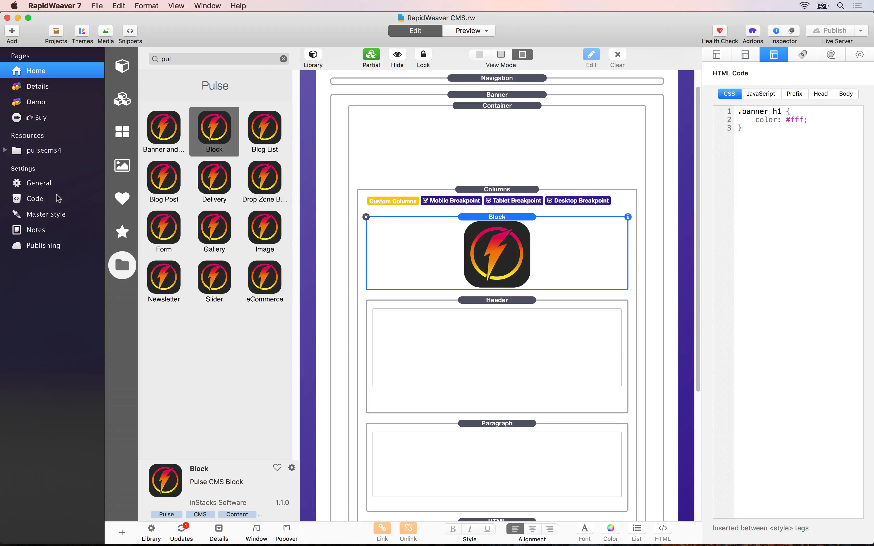
Add a site-wide .text-white { color: #fff; } rule below the existing CSS and publish.
{"action": "left_click", "coordinate": [46, 200]}
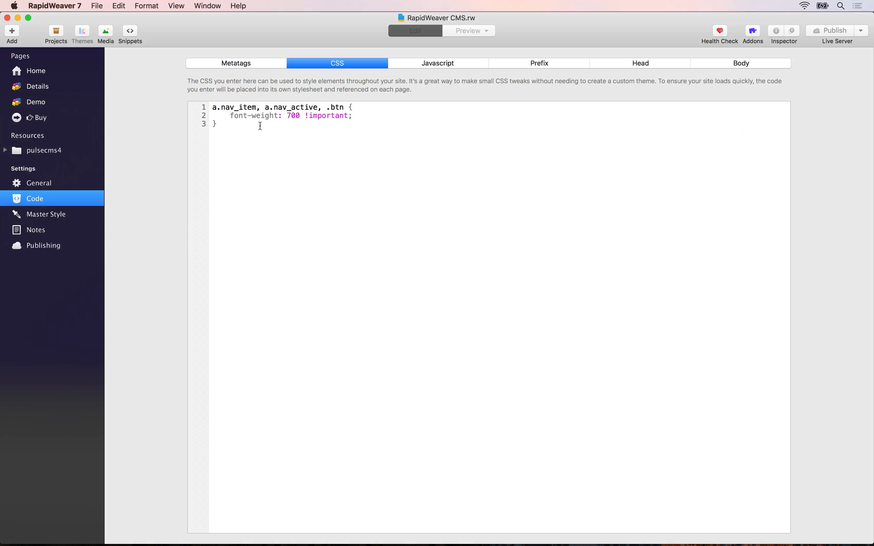
{"action": "left_click", "coordinate": [273, 124]}
{"action": "key", "text": "Return"}
{"action": "key", "text": "Return"}
{"action": "type", "text": ".text-"}
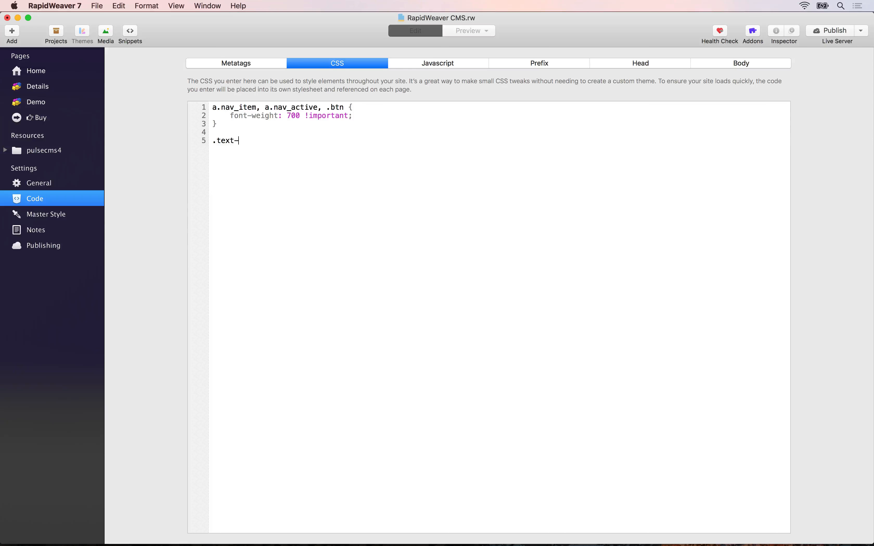
{"action": "type", "text": "white "}
{"action": "type", "text": "{"}
{"action": "key", "text": "Return"}
{"action": "type", "text": "color: #f"}
{"action": "type", "text": "ff"}
{"action": "type", "text": "; "}
{"action": "type", "text": "}"}
{"action": "left_click", "coordinate": [816, 29]}
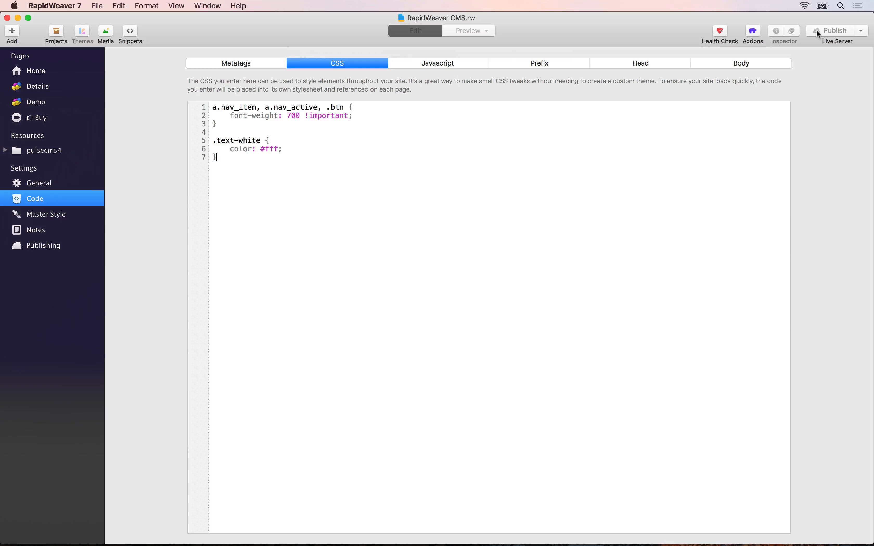
{"action": "key", "text": "super+Tab"}
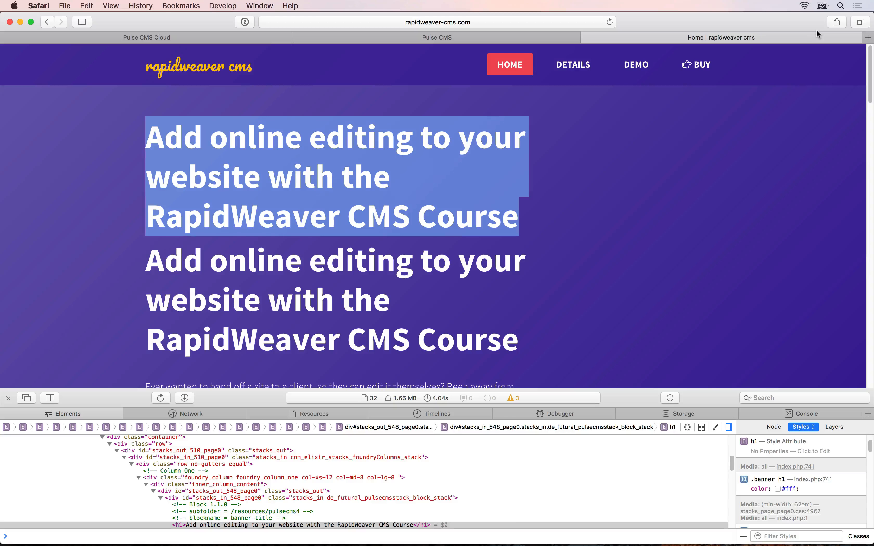
Change the banner-title block's heading from h1 to h2 in the HTML source and save it.
{"action": "left_click", "coordinate": [454, 36]}
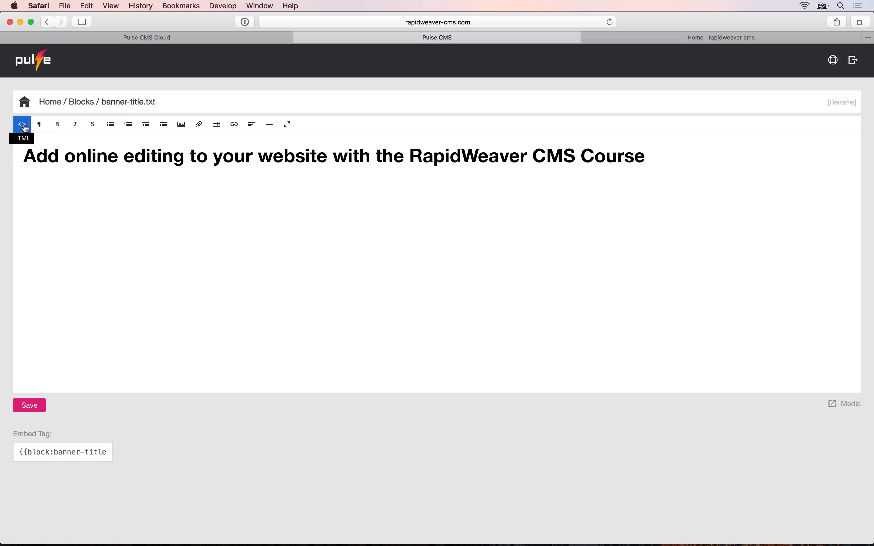
{"action": "left_click_drag", "start_coordinate": [24, 157], "coordinate": [647, 154]}
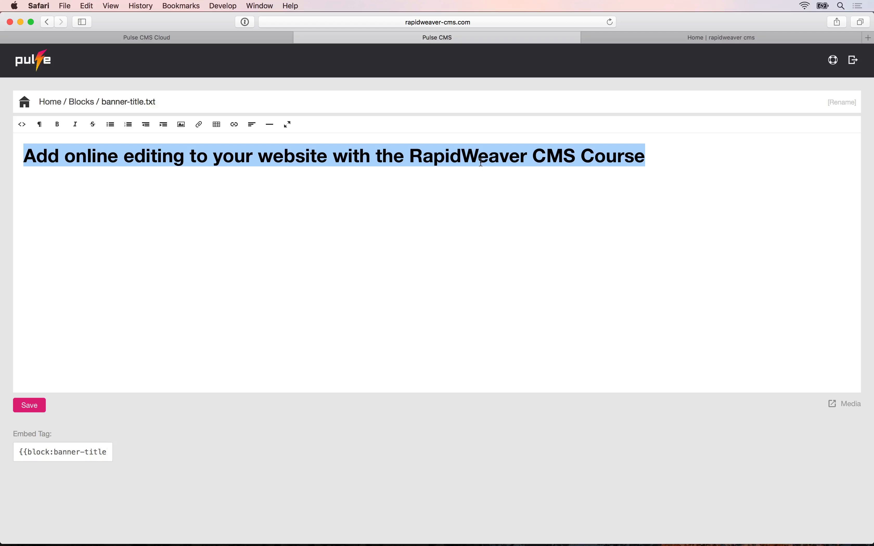
{"action": "left_click", "coordinate": [23, 125]}
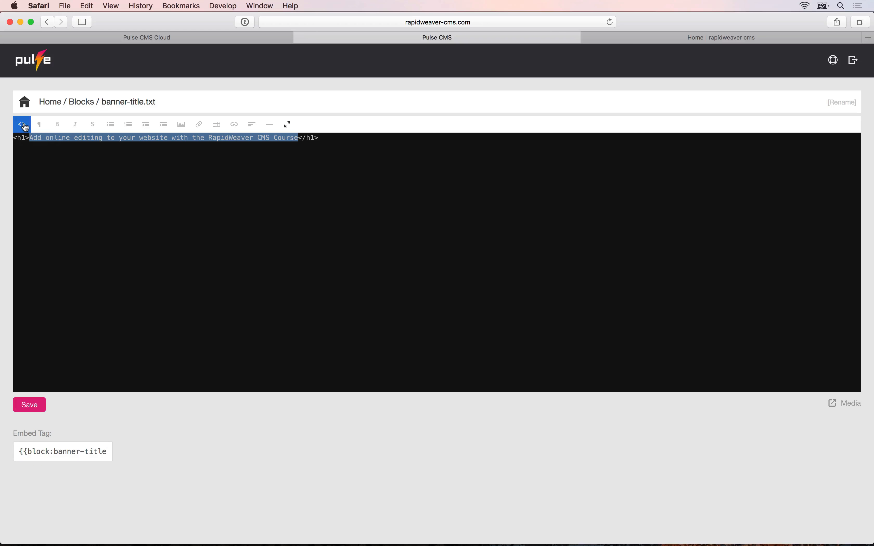
{"action": "double_click", "coordinate": [22, 138]}
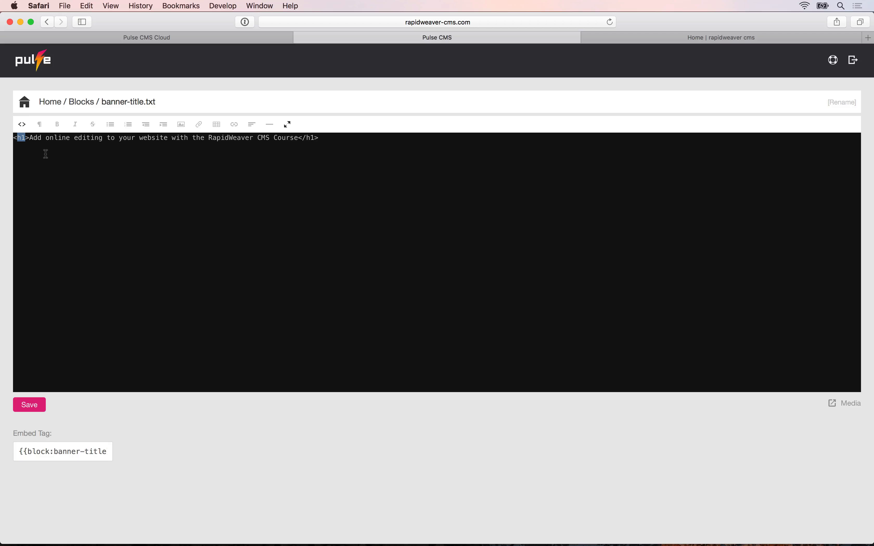
{"action": "left_click", "coordinate": [46, 154]}
{"action": "key", "text": "super+Left"}
{"action": "key", "text": "Right"}
{"action": "key", "text": "Delete"}
{"action": "type", "text": "2"}
{"action": "key", "text": "super+Right"}
{"action": "left_click", "coordinate": [24, 404]}
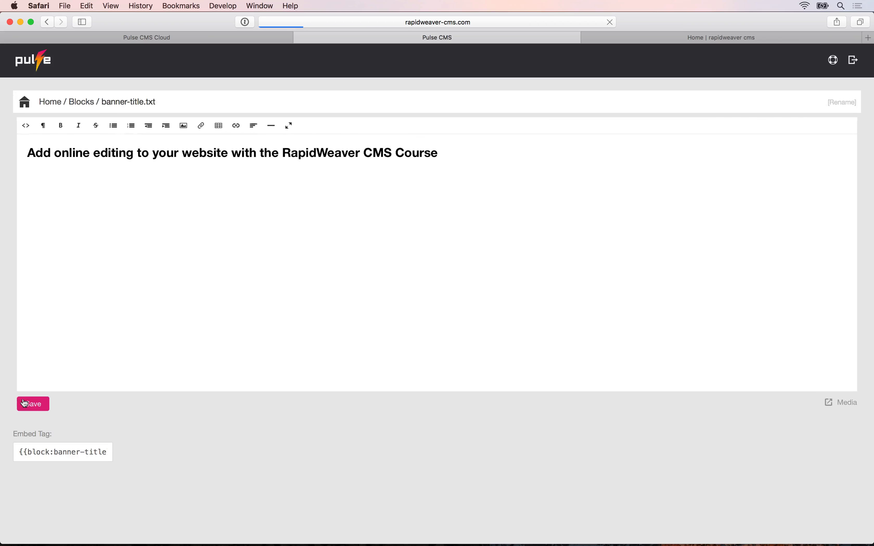
Reload the live site to check the smaller heading, then return to the block editor.
{"action": "left_click", "coordinate": [678, 42]}
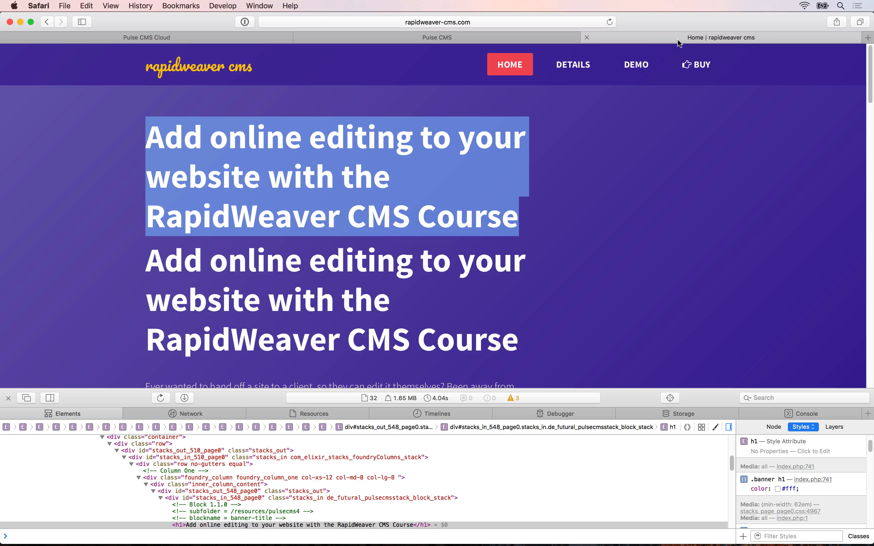
{"action": "key", "text": "super+r"}
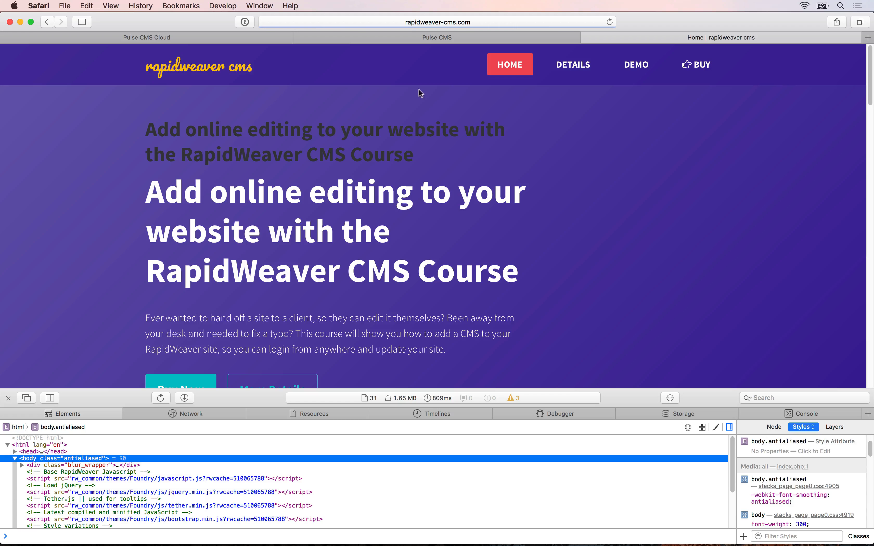
{"action": "left_click_drag", "start_coordinate": [156, 129], "coordinate": [355, 156]}
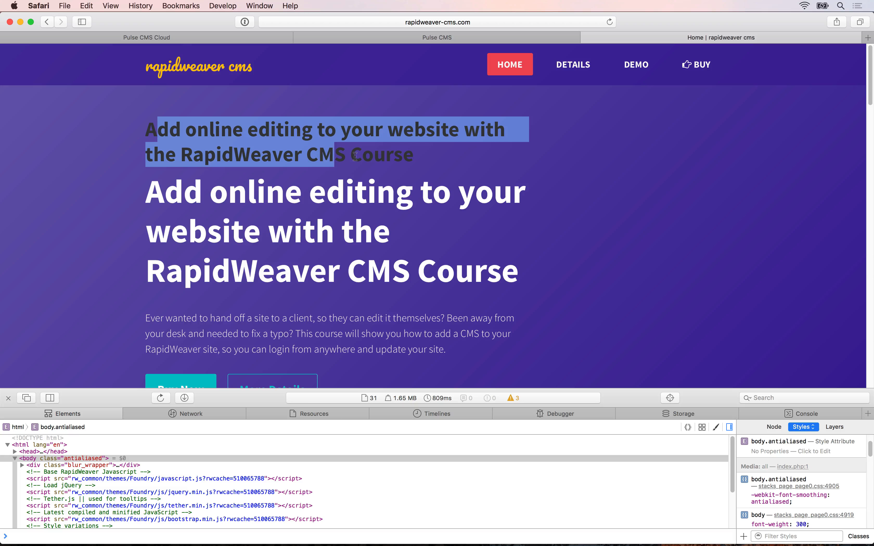
{"action": "left_click", "coordinate": [356, 156]}
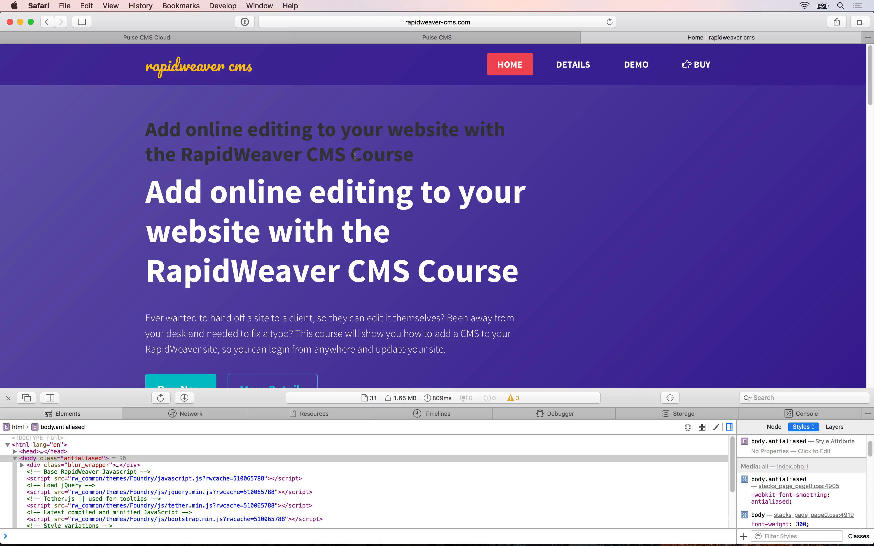
{"action": "left_click", "coordinate": [337, 37]}
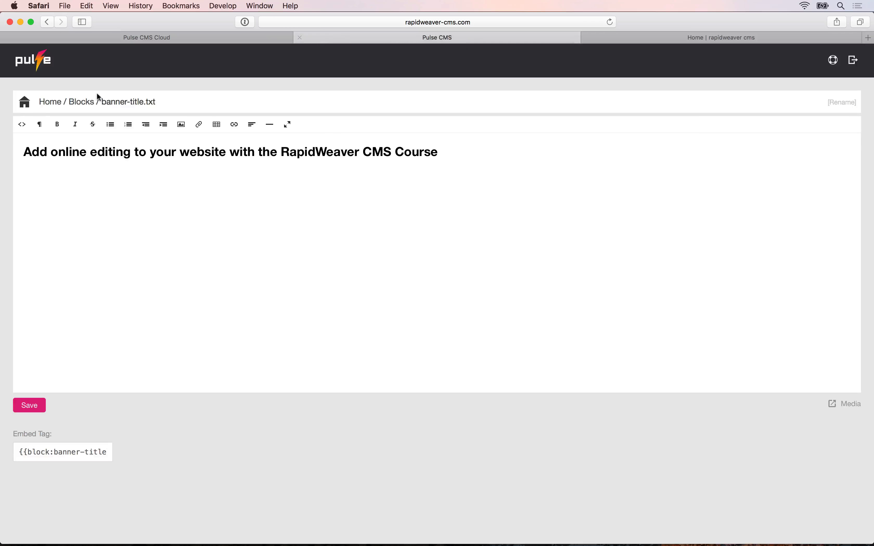
Add class="text-white" to the block's h2 tag and save the banner-title block.
{"action": "left_click", "coordinate": [22, 124]}
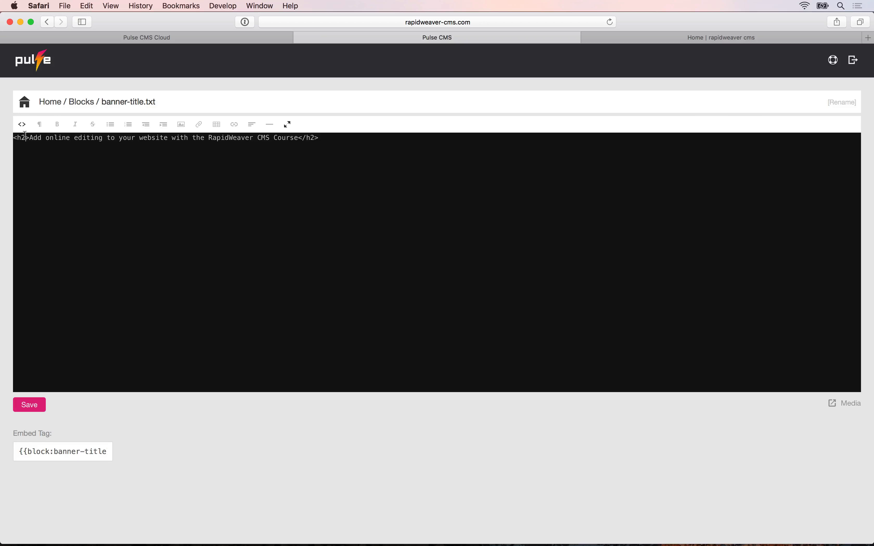
{"action": "left_click", "coordinate": [26, 137]}
{"action": "type", "text": "class="}
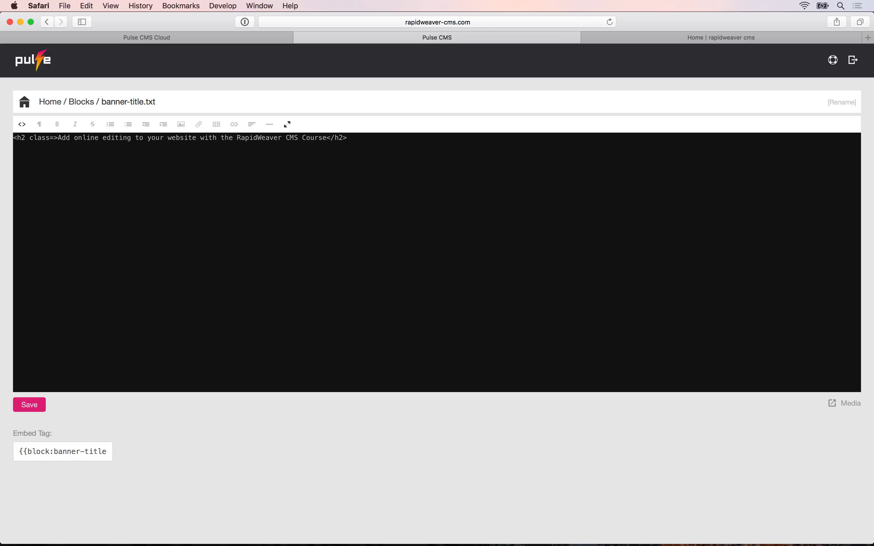
{"action": "type", "text": "\"text-"}
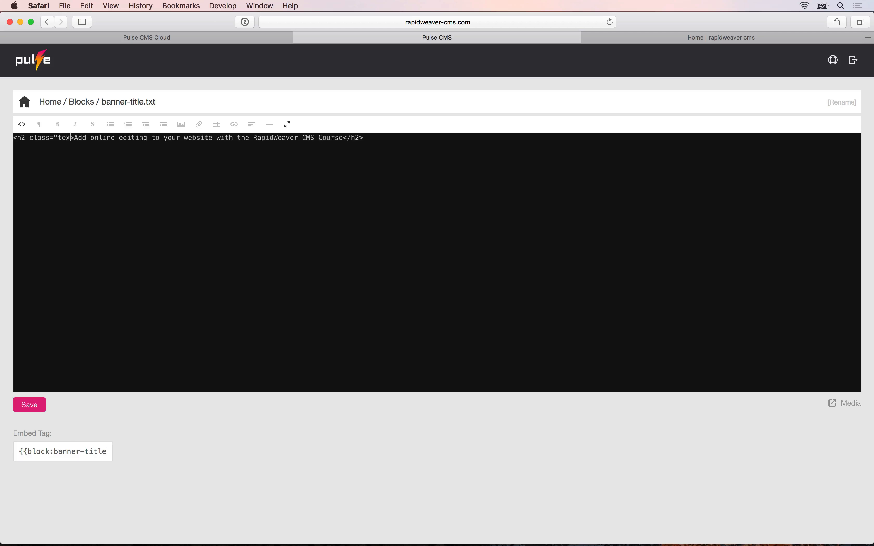
{"action": "type", "text": "white\""}
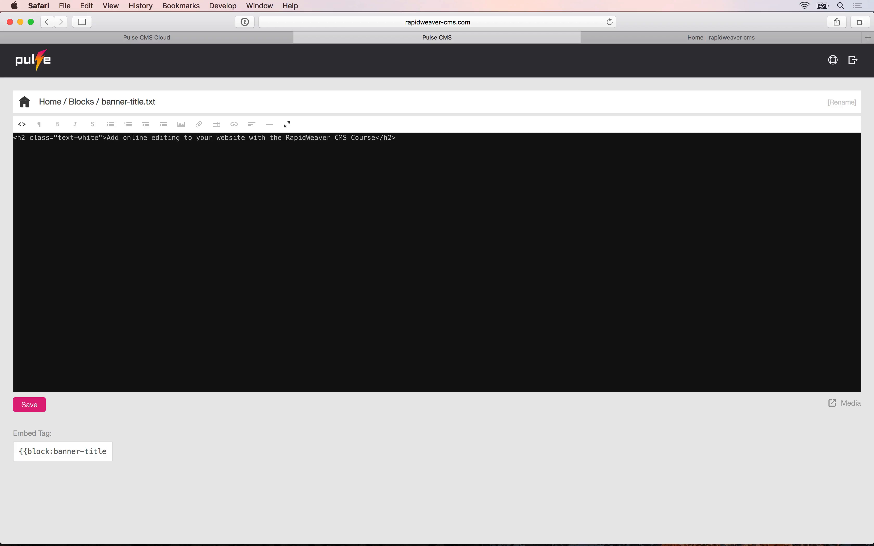
{"action": "left_click", "coordinate": [29, 406]}
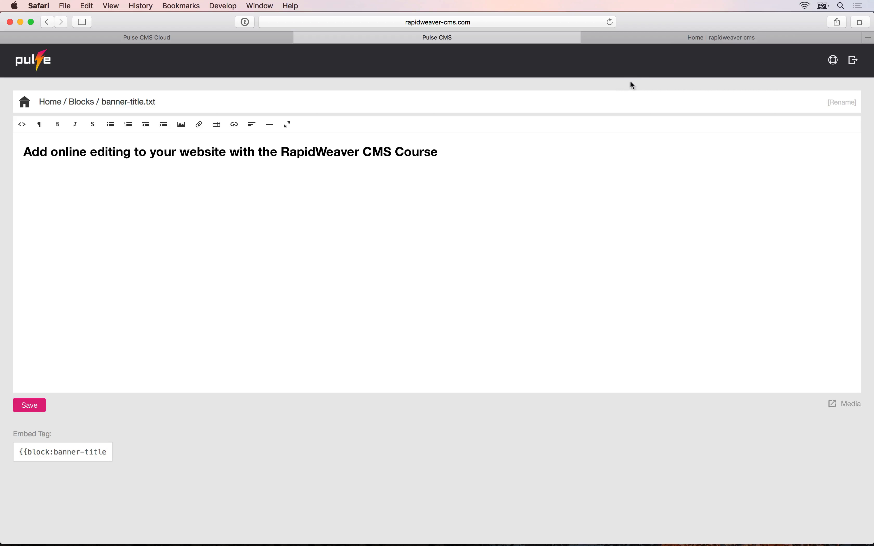
Reload the live site to confirm the heading is now white, then return to the block editor.
{"action": "left_click", "coordinate": [665, 43]}
{"action": "key", "text": "super+r"}
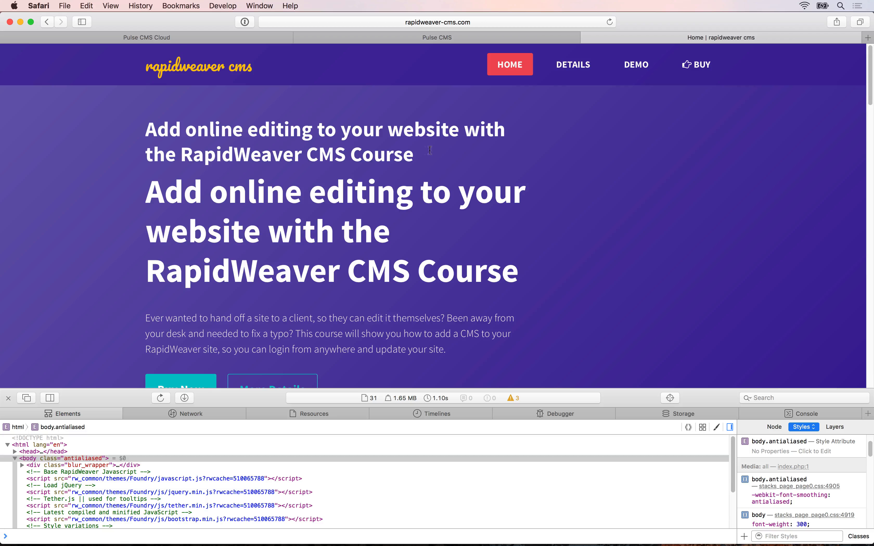
{"action": "left_click_drag", "start_coordinate": [414, 159], "coordinate": [163, 128]}
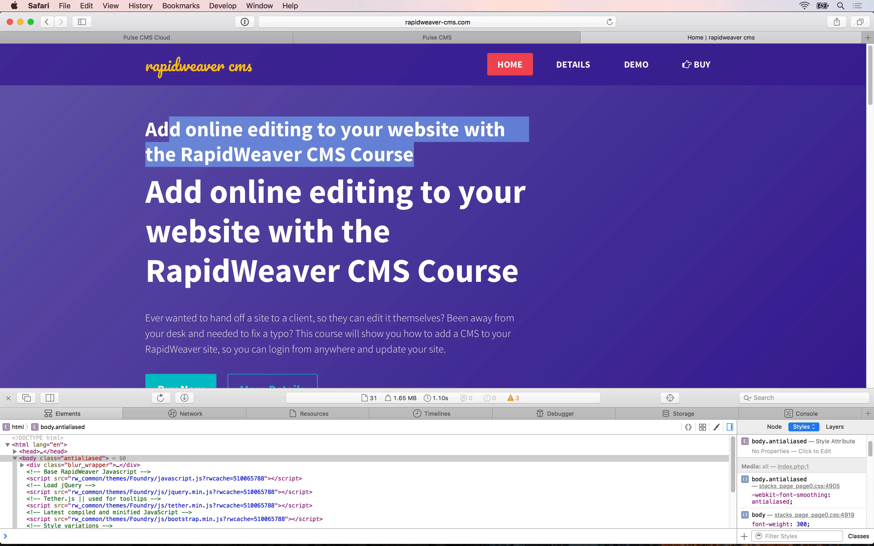
{"action": "left_click", "coordinate": [342, 35]}
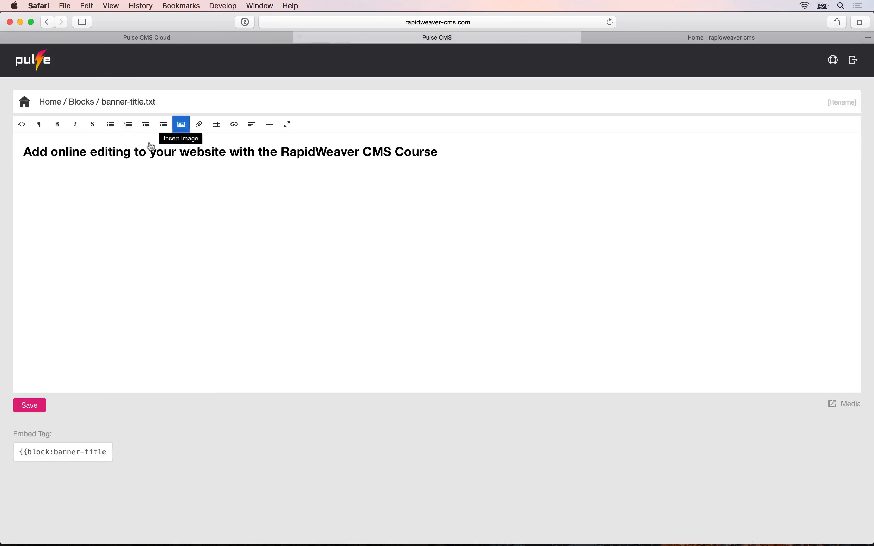
In the block's HTML source, change the h2 tag with class 'text-white' to a plain h1 and save.
{"action": "left_click", "coordinate": [22, 125]}
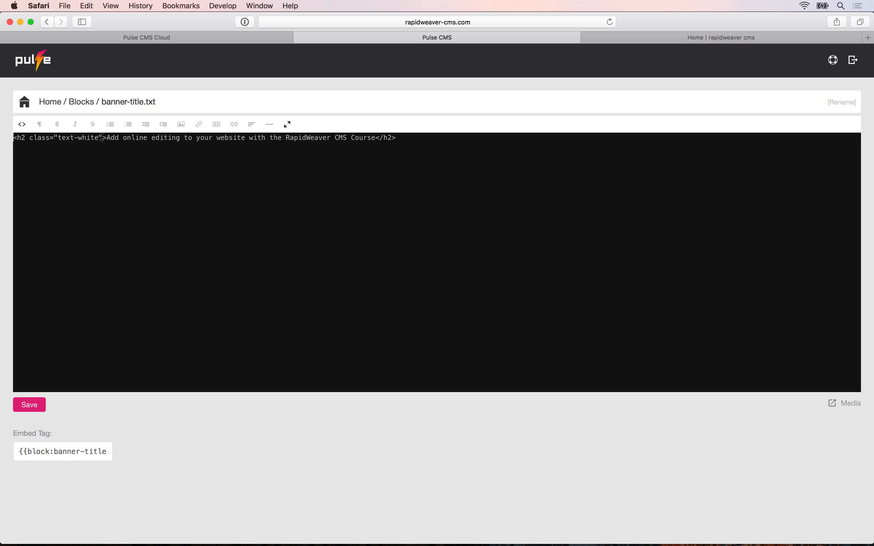
{"action": "left_click_drag", "start_coordinate": [99, 138], "coordinate": [22, 138]}
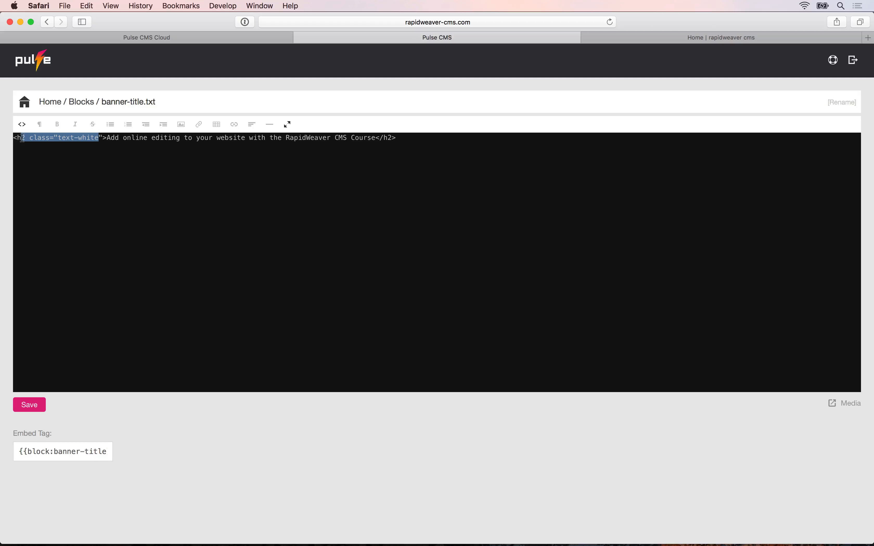
{"action": "type", "text": "1"}
{"action": "key", "text": "Delete"}
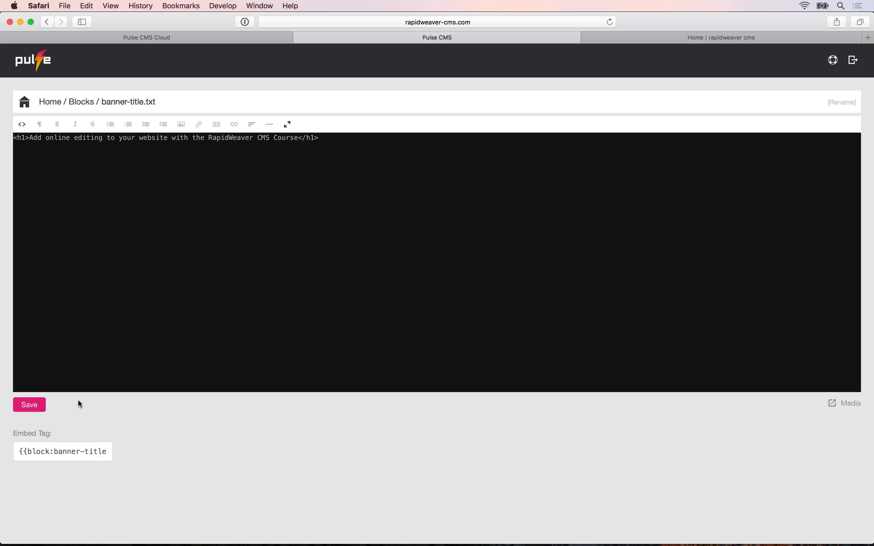
{"action": "left_click", "coordinate": [35, 406]}
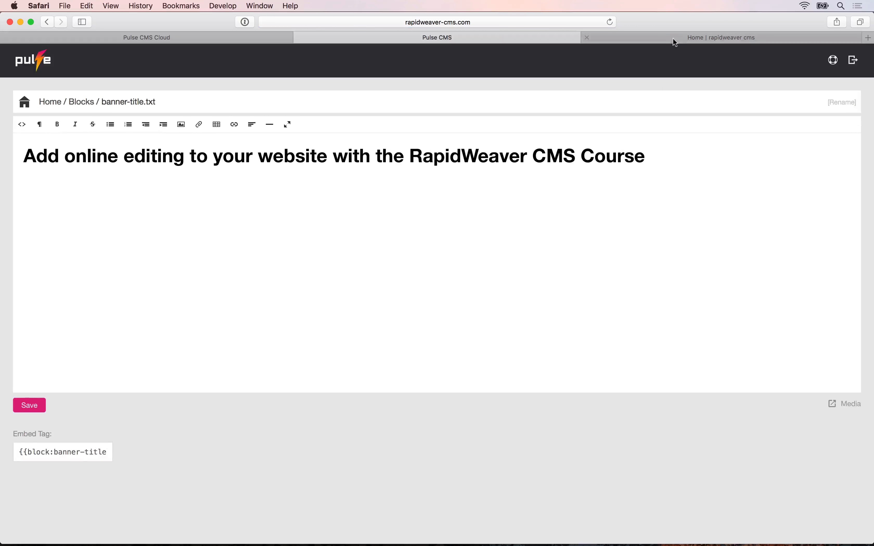
Reload the live site to compare the two white headlines, then close Web Inspector.
{"action": "left_click", "coordinate": [673, 39]}
{"action": "key", "text": "super+r"}
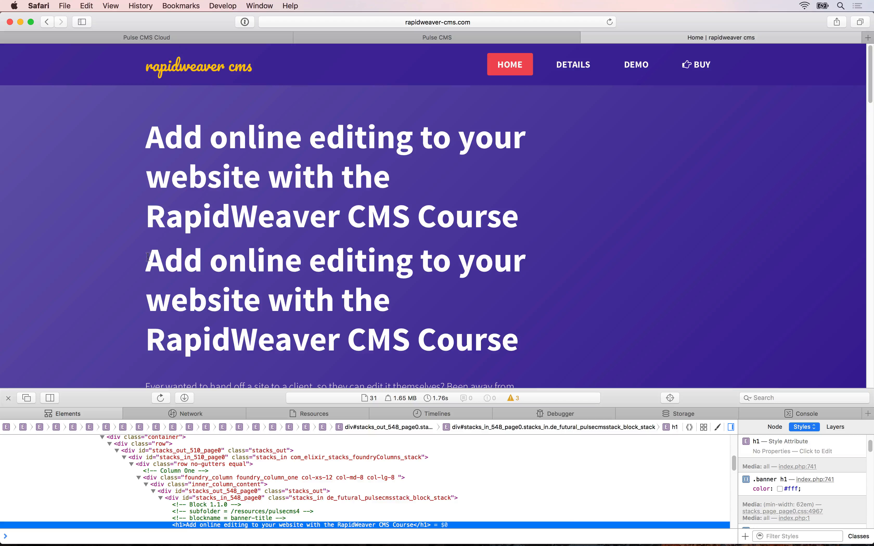
{"action": "left_click_drag", "start_coordinate": [148, 257], "coordinate": [523, 351]}
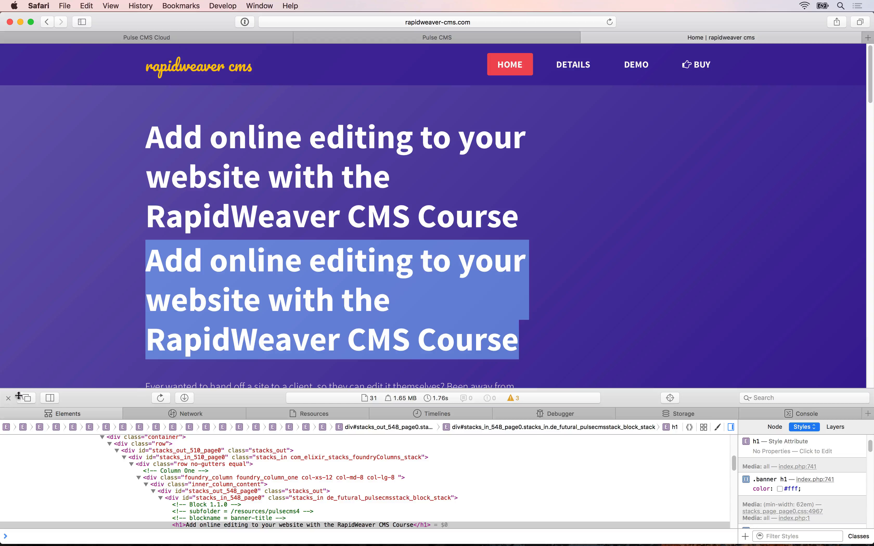
{"action": "left_click", "coordinate": [9, 399]}
Launch RapidWeaver 7 from Spotlight and go to the Home page.
{"action": "key", "text": "super+space"}
{"action": "type", "text": "ra"}
{"action": "key", "text": "Return"}
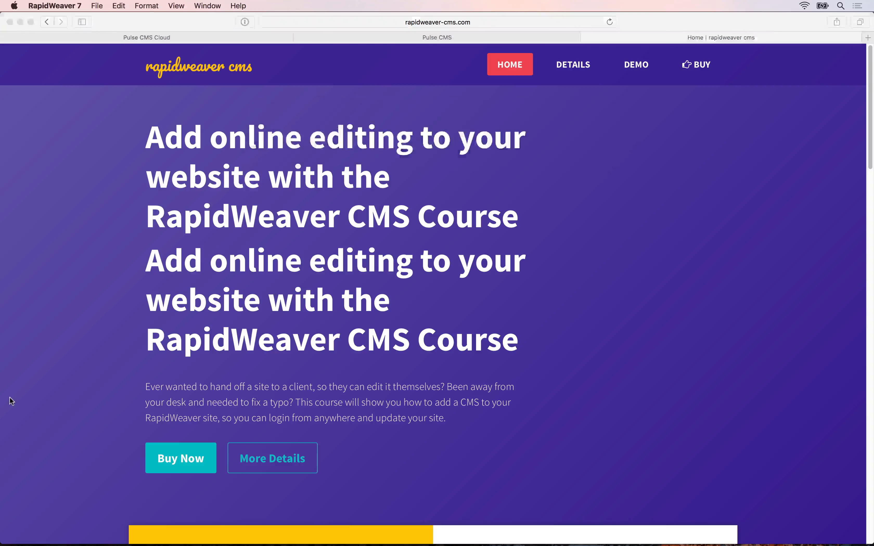
{"action": "left_click", "coordinate": [51, 67]}
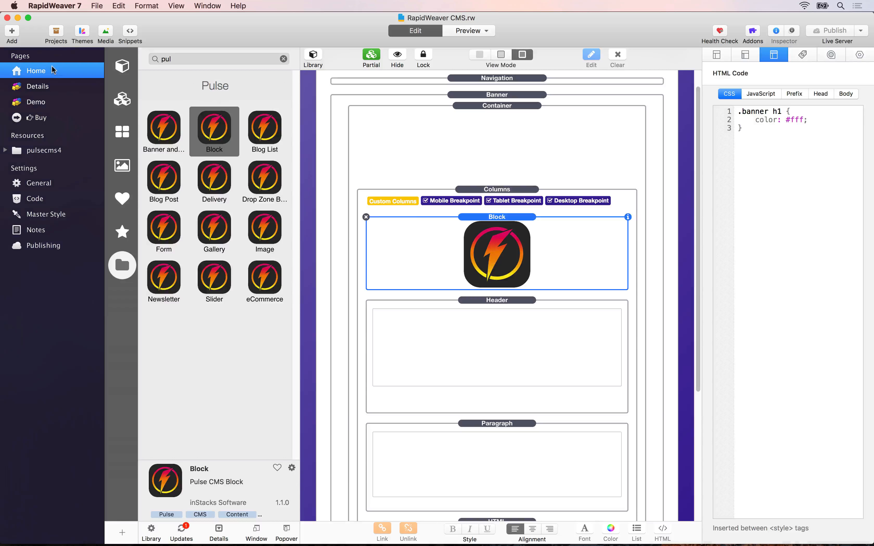
Delete the old Header stack from Home, publish, and confirm the headline appears once live.
{"action": "left_click", "coordinate": [503, 307]}
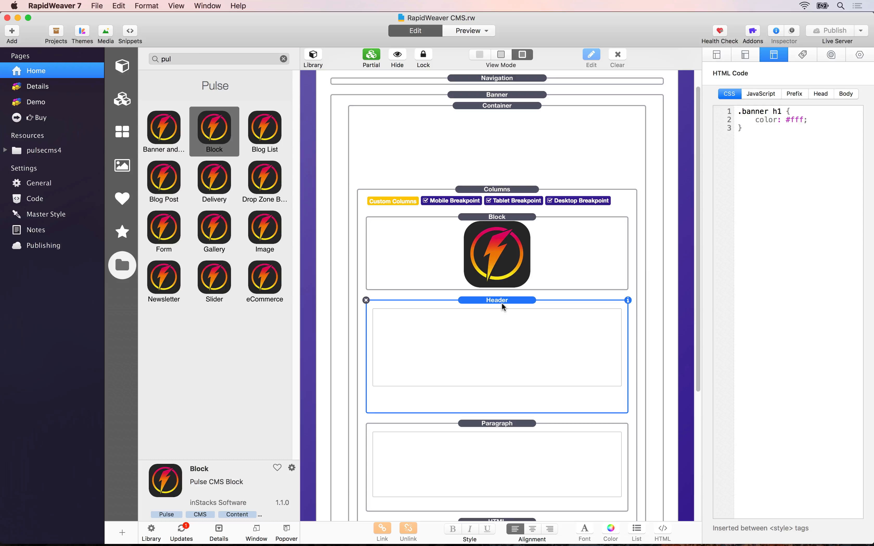
{"action": "left_click", "coordinate": [366, 301]}
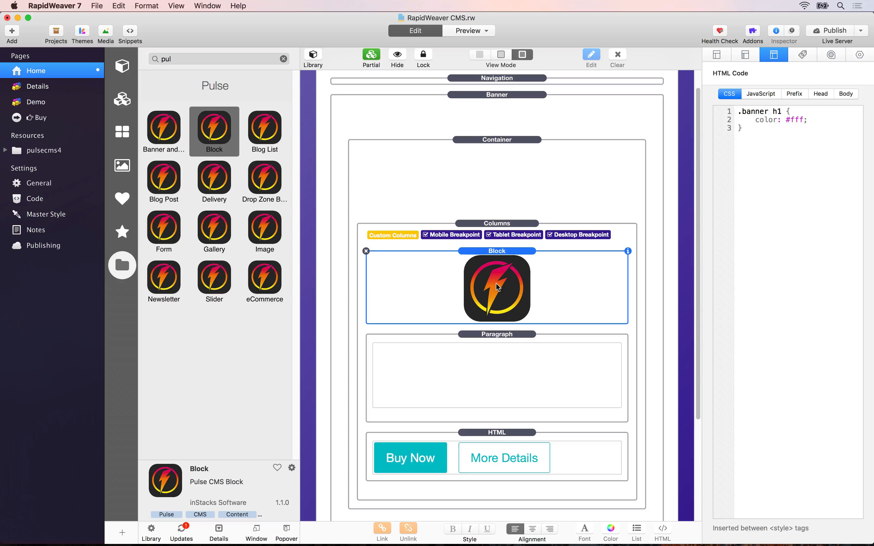
{"action": "left_click", "coordinate": [825, 31]}
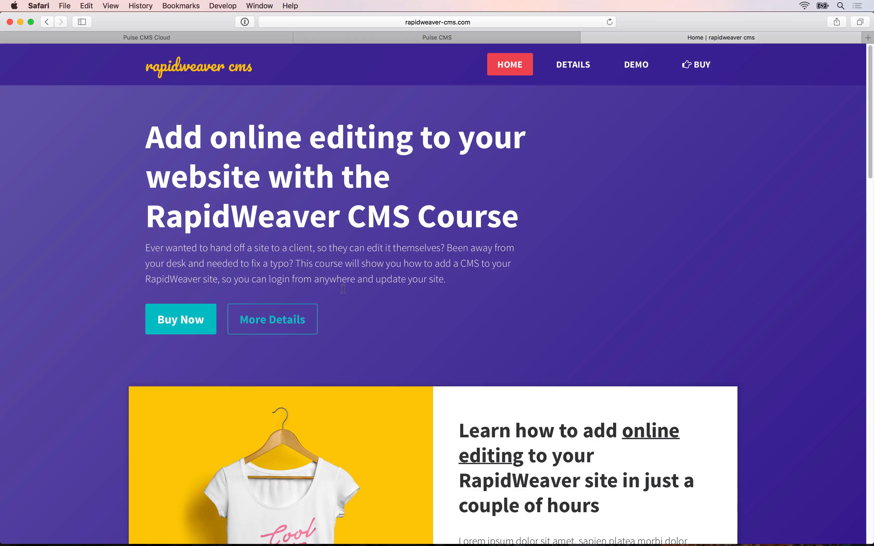
{"action": "scroll", "coordinate": [355, 391], "scroll_direction": "down", "scroll_amount": 5}
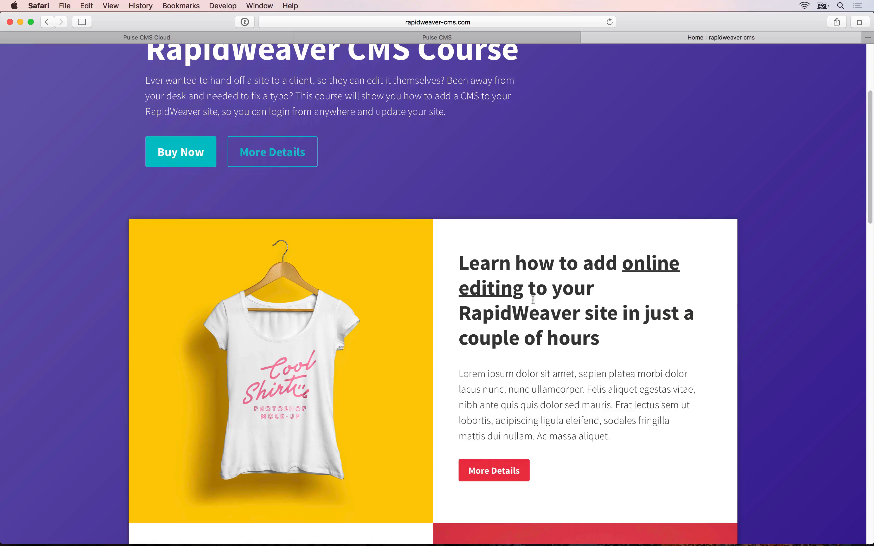